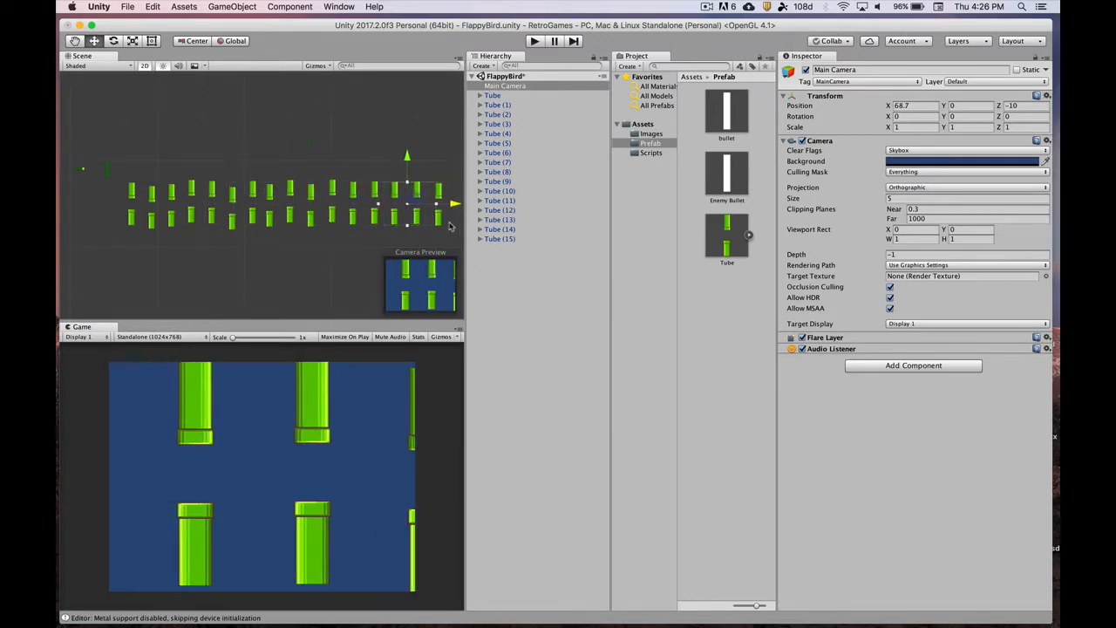
Lower Tube (12) to a Y position of about -1.9
left_click(374, 218)
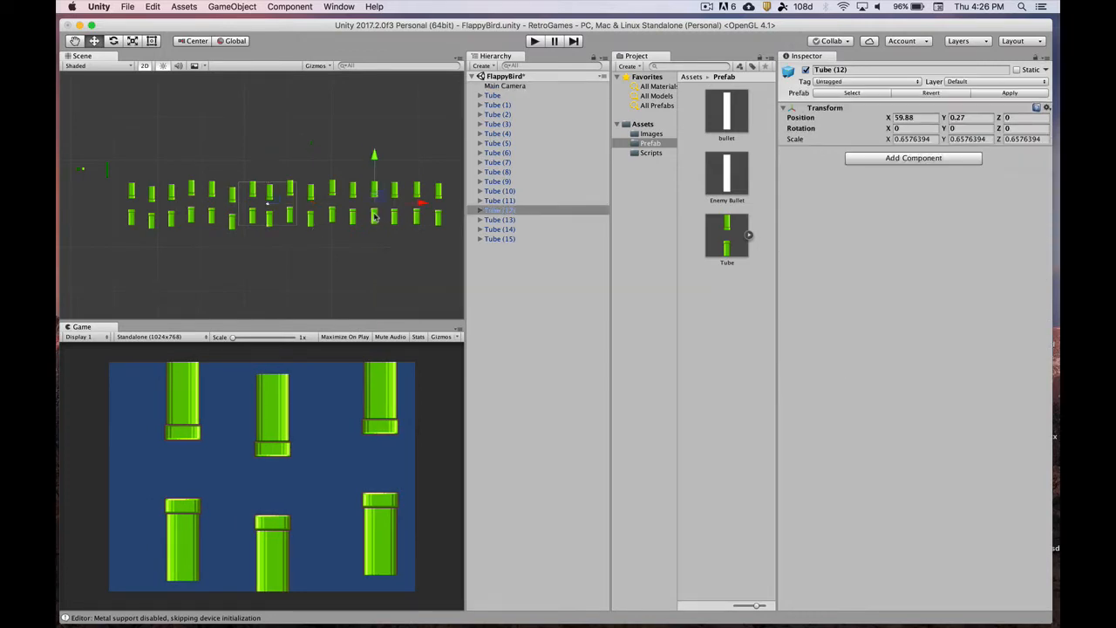
left_click_drag(374, 158, 374, 166)
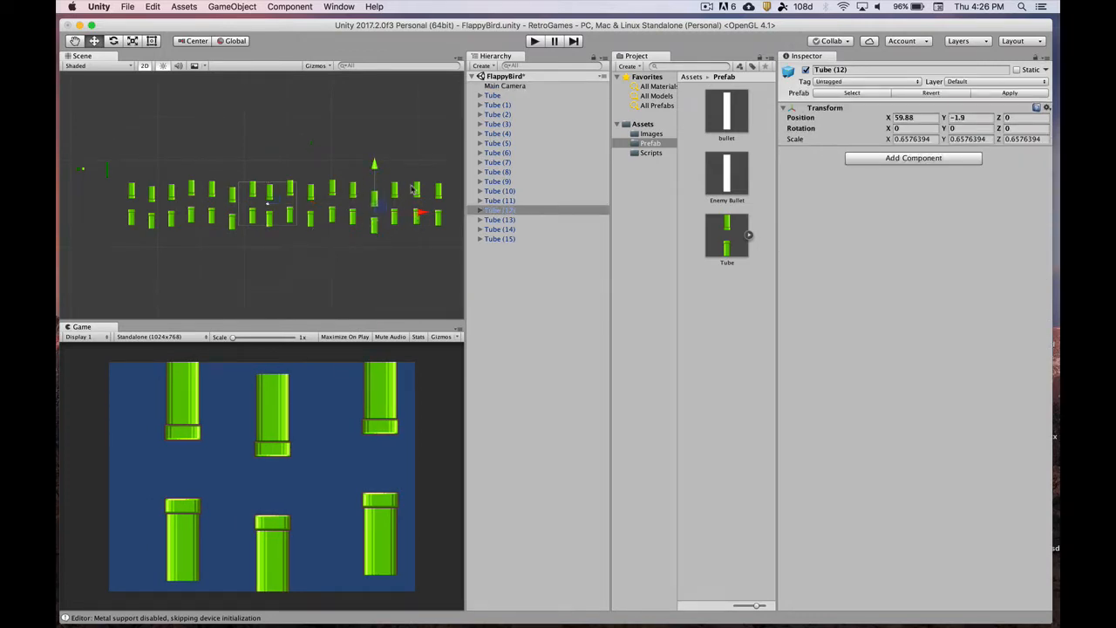
Move the Main Camera back to the start of the tube row and set its X position to 0
left_click(508, 85)
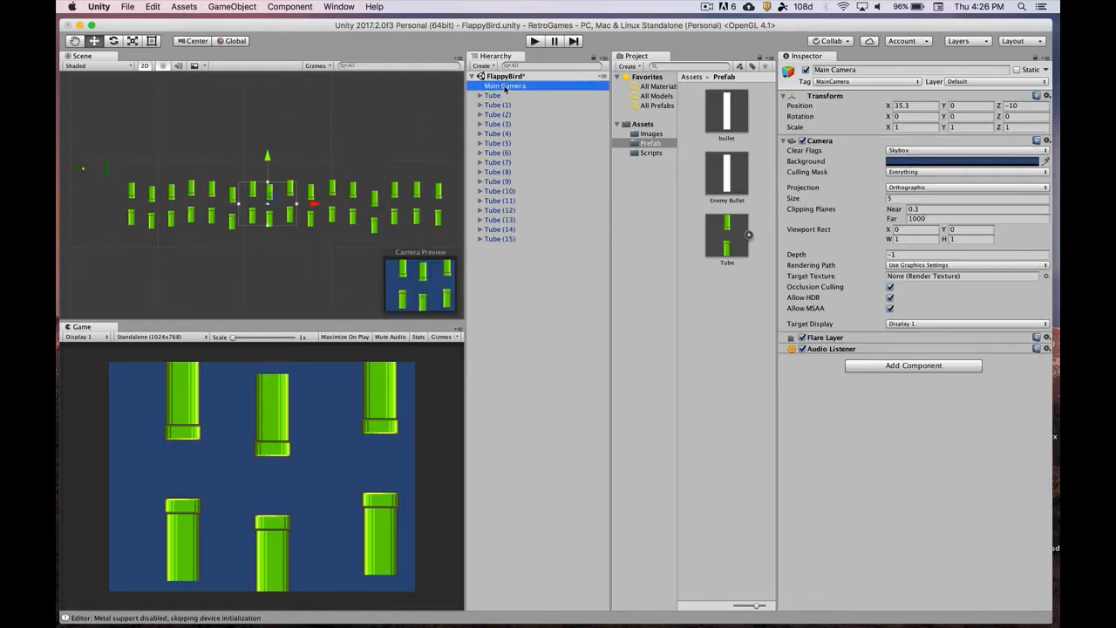
left_click_drag(314, 201, 155, 184)
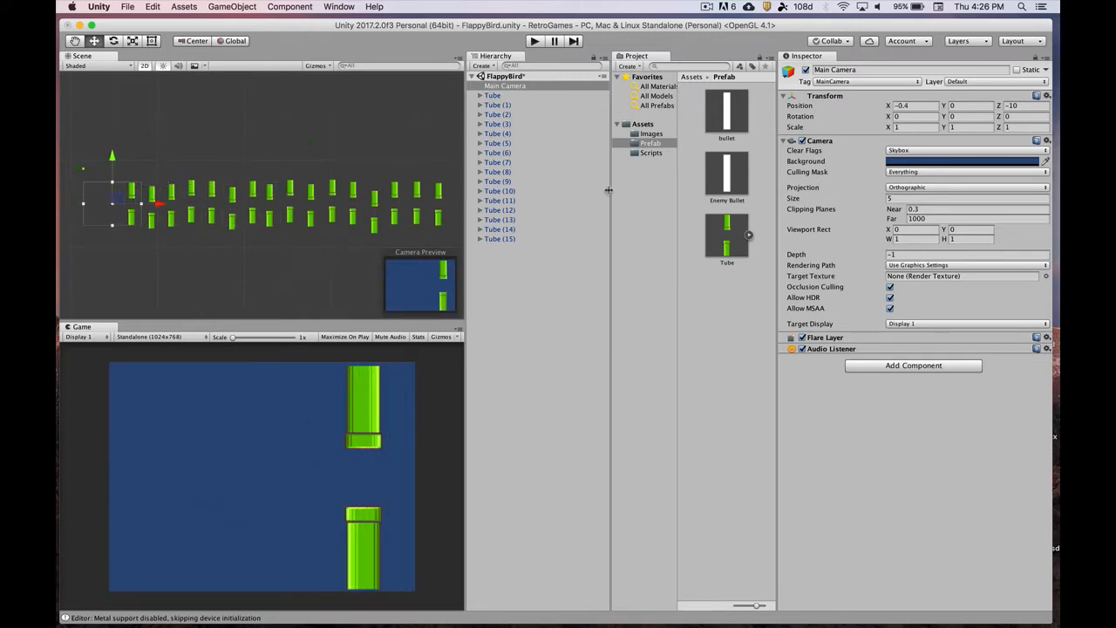
left_click(920, 105)
type("0")
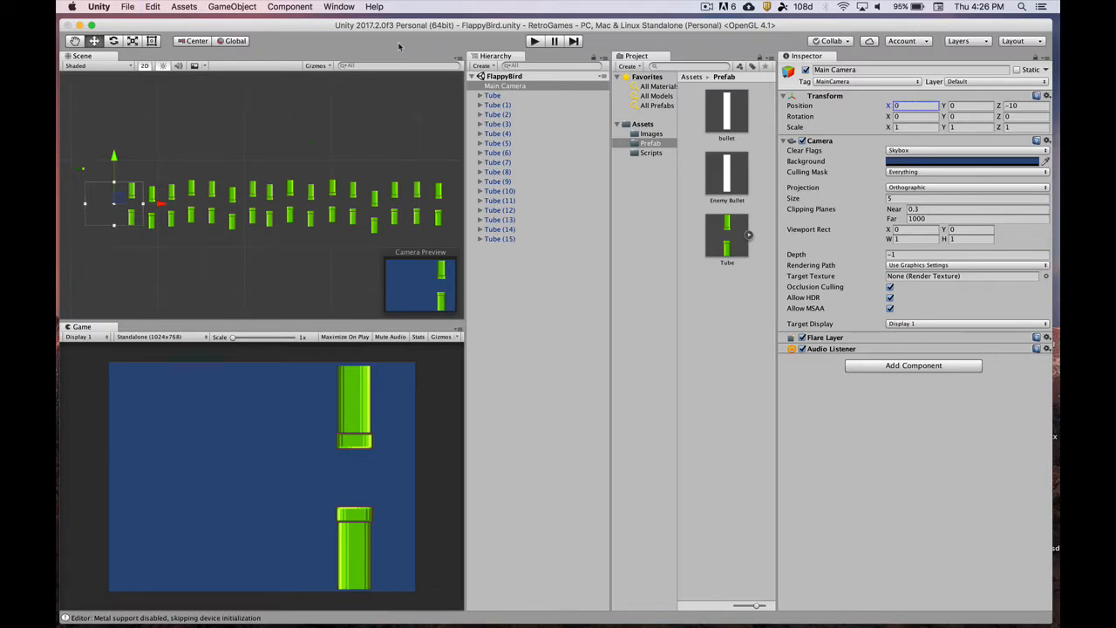
Add the background sprite from the Images folder to the scene over the camera area and frame it
left_click(650, 134)
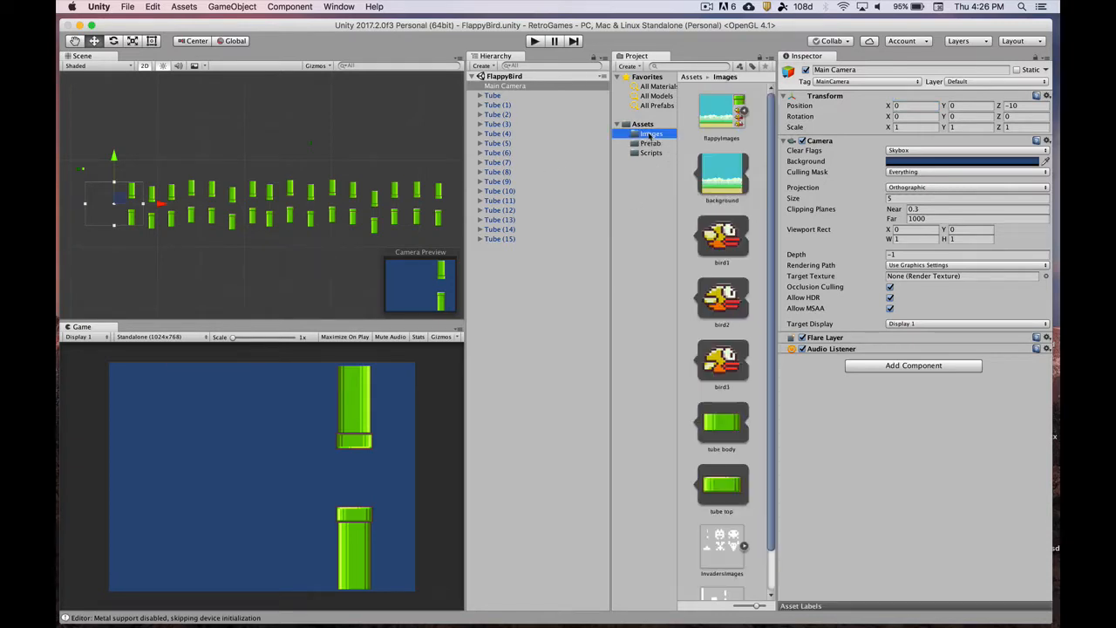
left_click_drag(726, 176, 100, 199)
key("f")
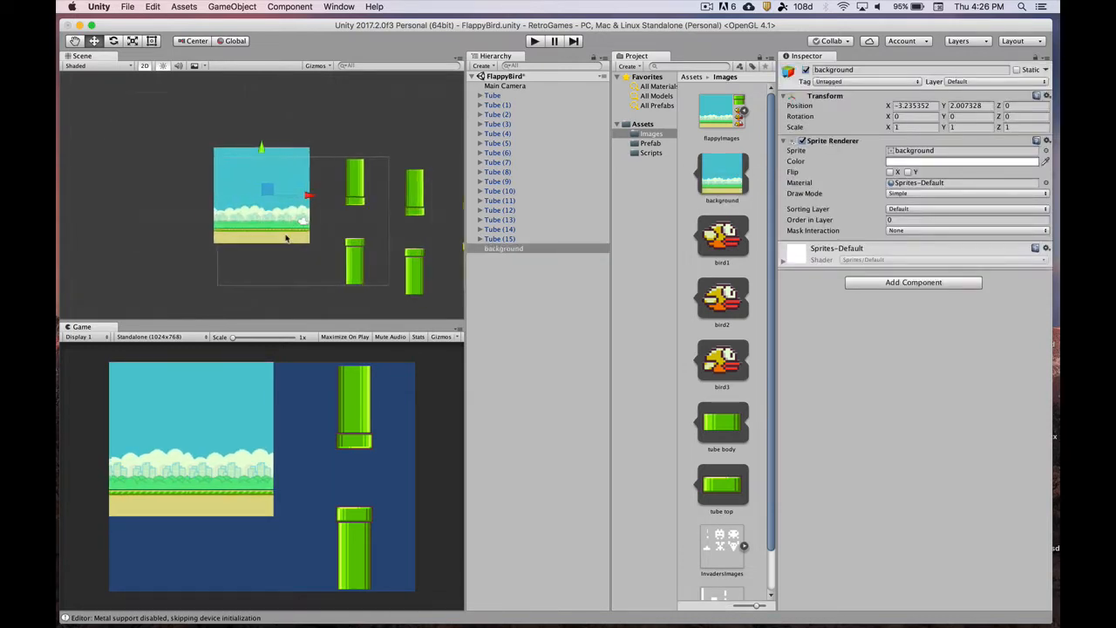
Position and proportionally enlarge the background with the Rect tool to a scale of about 1.495, filling the camera view's height at about X -1.3, Y -0.35
left_click(152, 41)
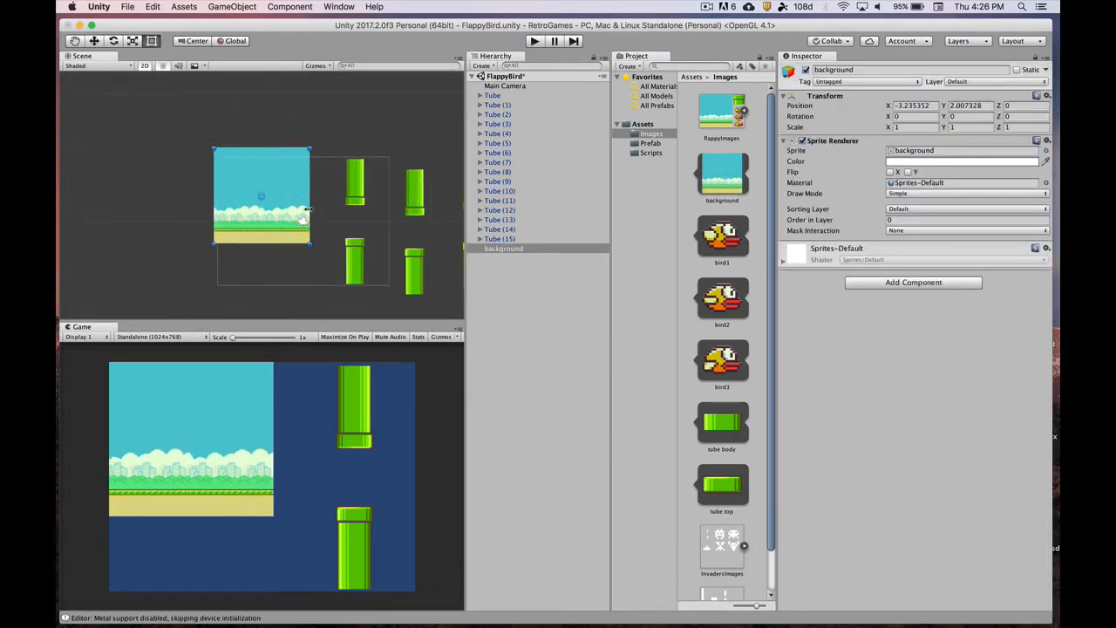
left_click_drag(302, 193, 302, 202)
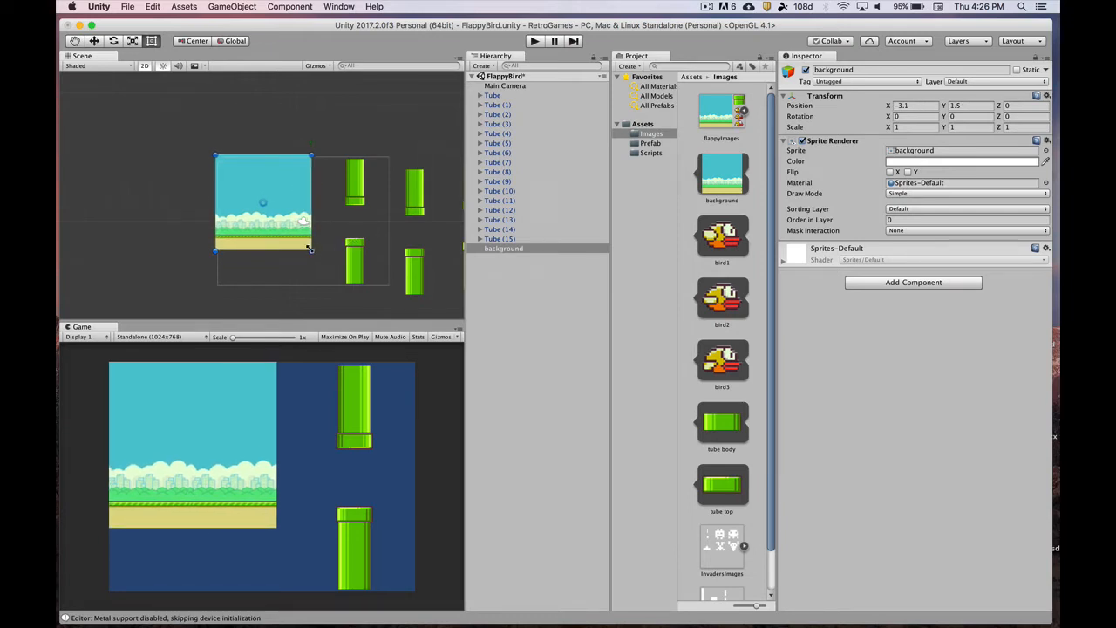
left_click_drag(310, 249, 353, 300)
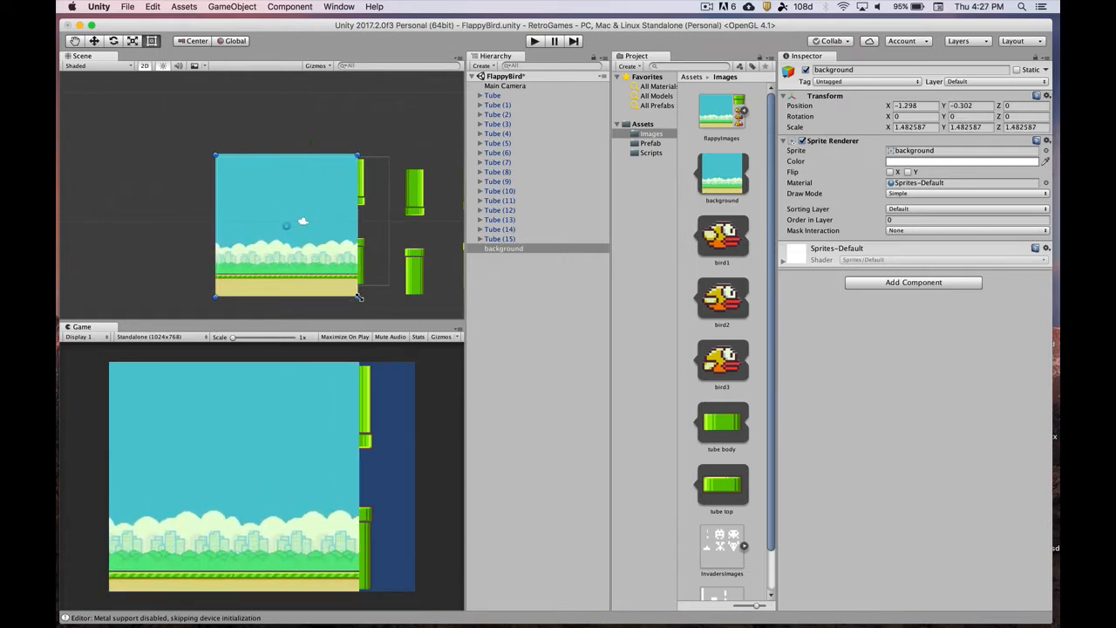
mouse_move(359, 297)
left_mouse_down()
mouse_move(352, 287)
mouse_move(359, 297)
left_mouse_up()
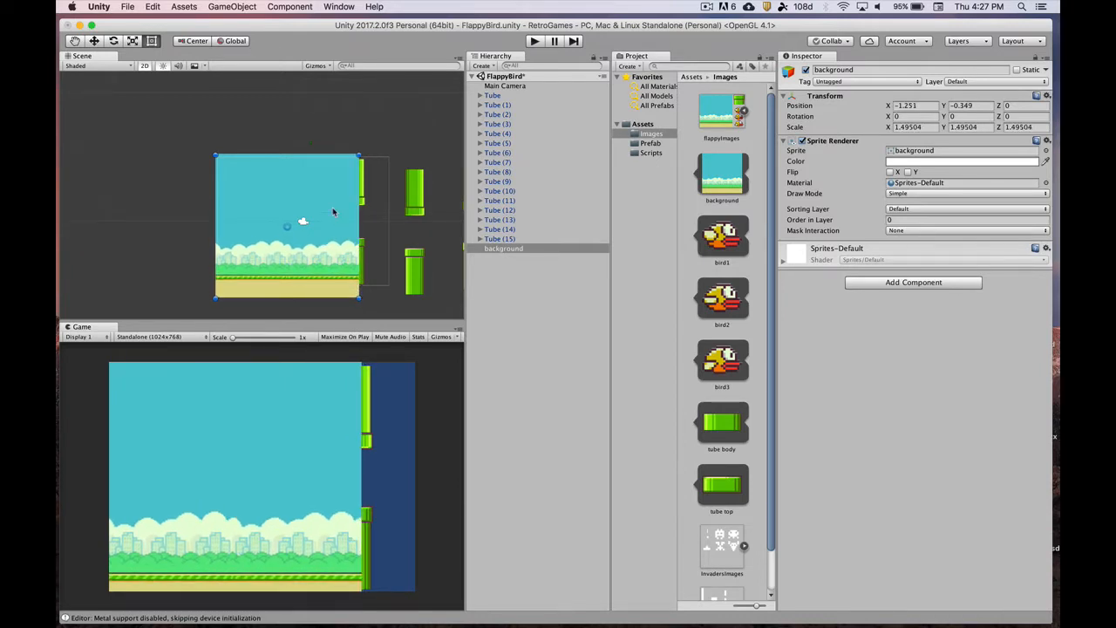
scroll(332, 211, "down", 2)
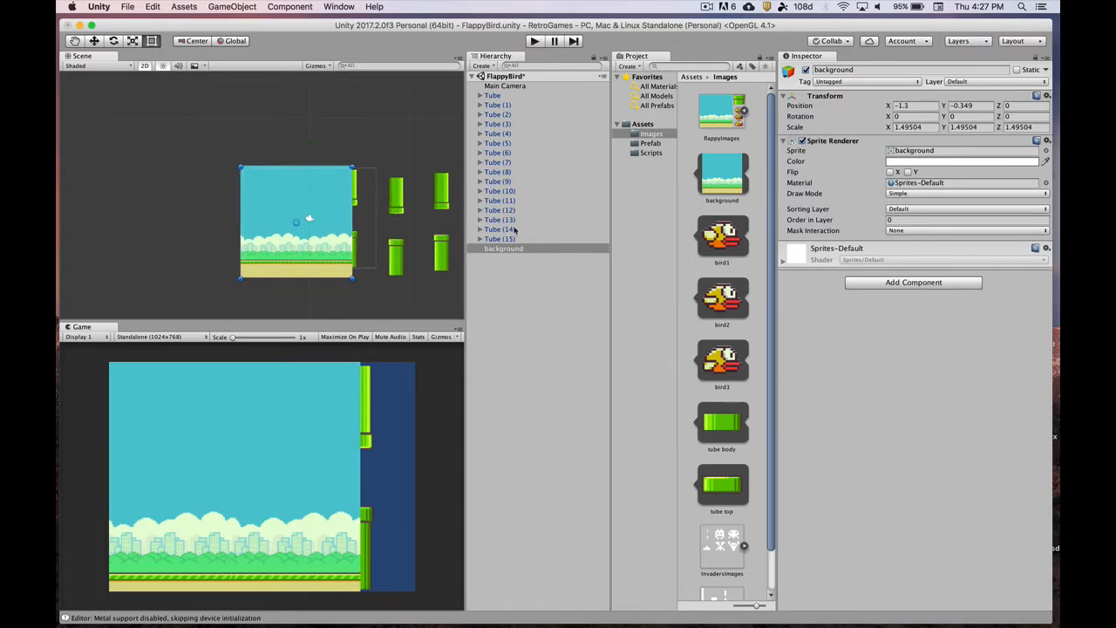
scroll(378, 174, "down", 1)
scroll(377, 173, "up", 1)
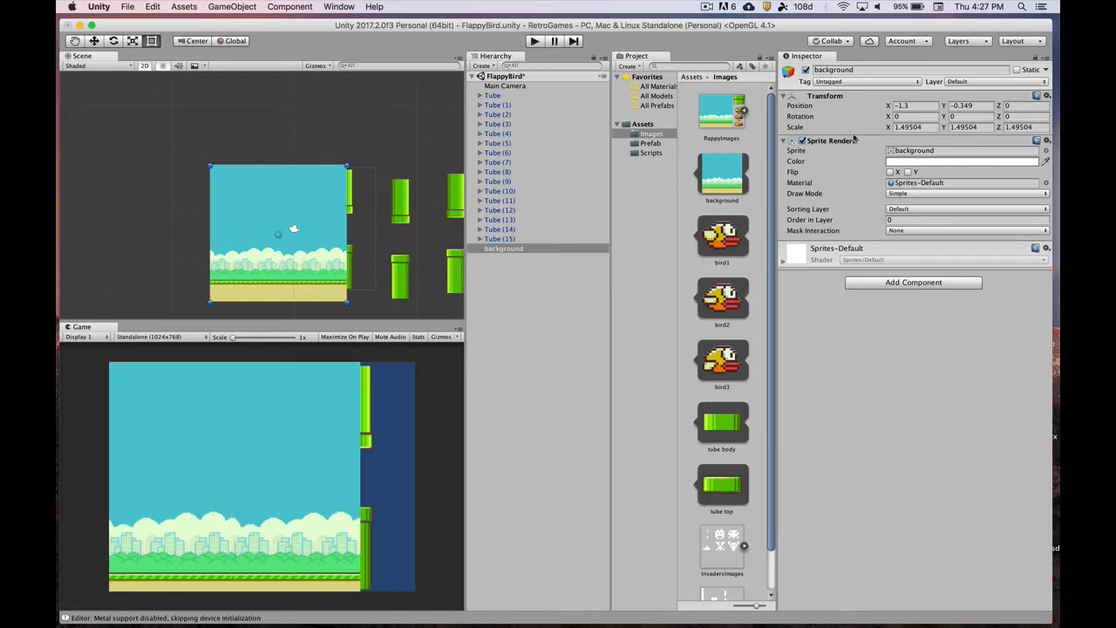
Set the background's draw mode to Tiled and stretch it along the tube row to a width of about 39.7
left_click(916, 195)
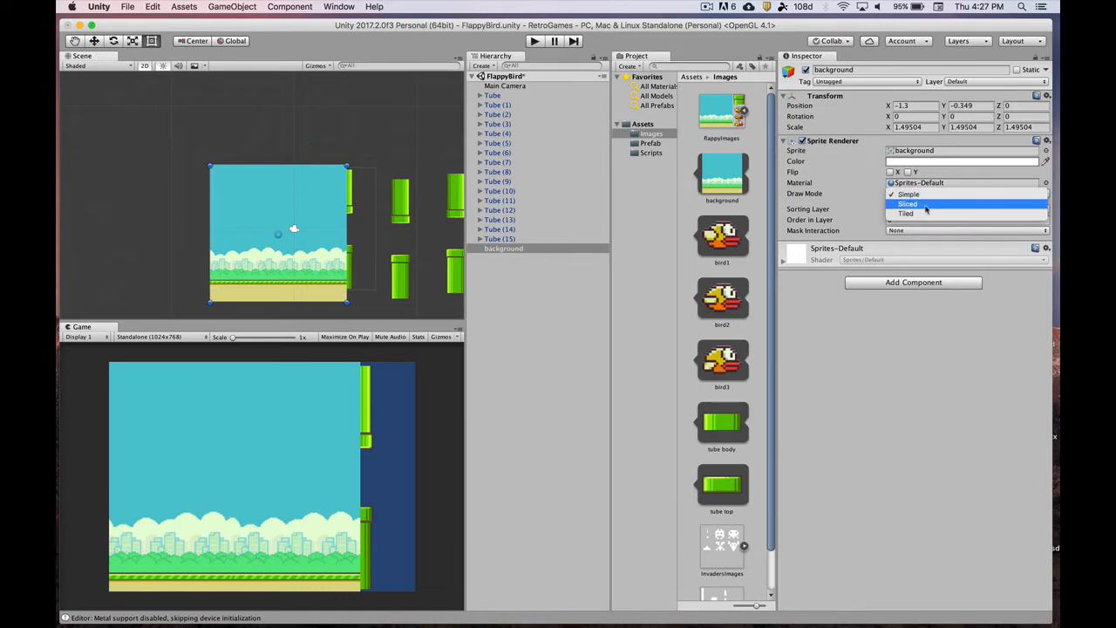
left_click(927, 214)
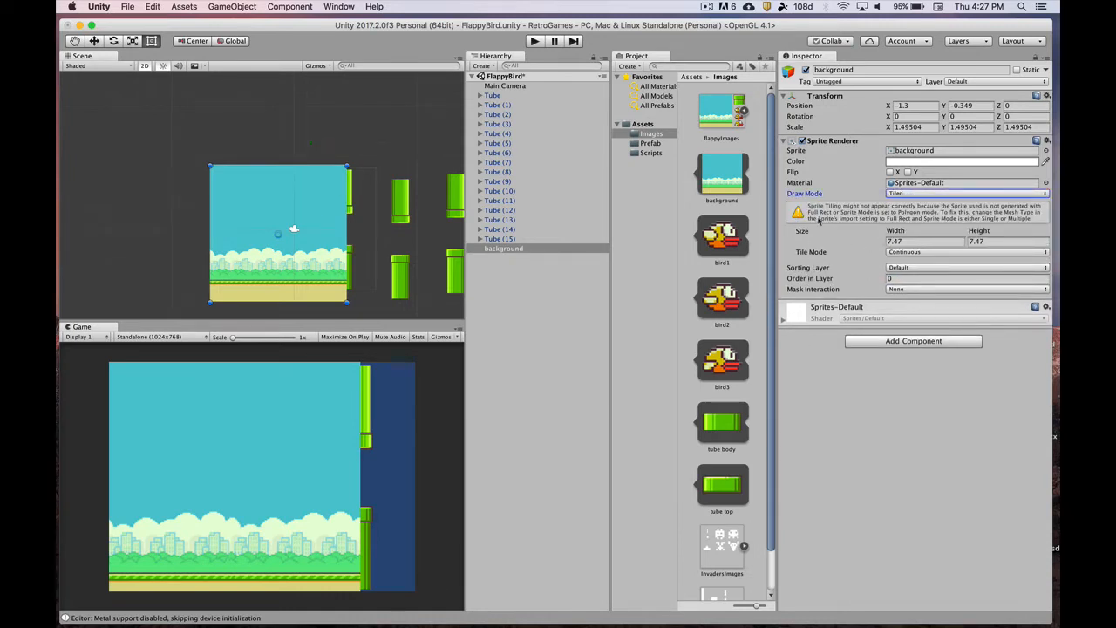
scroll(218, 286, "down", 5)
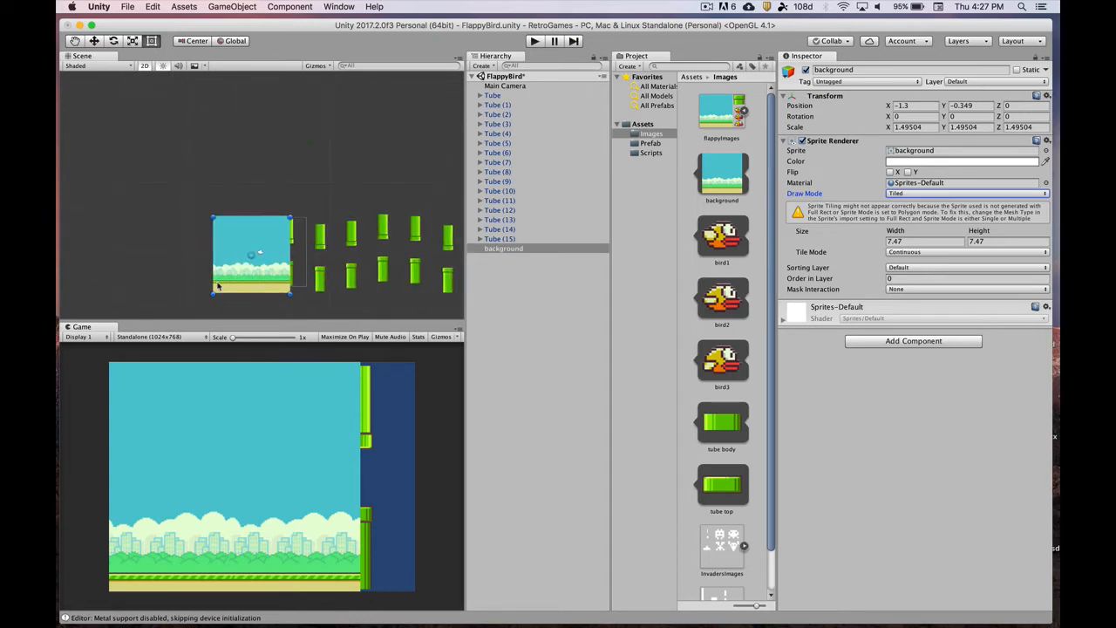
left_click_drag(218, 286, 73, 250)
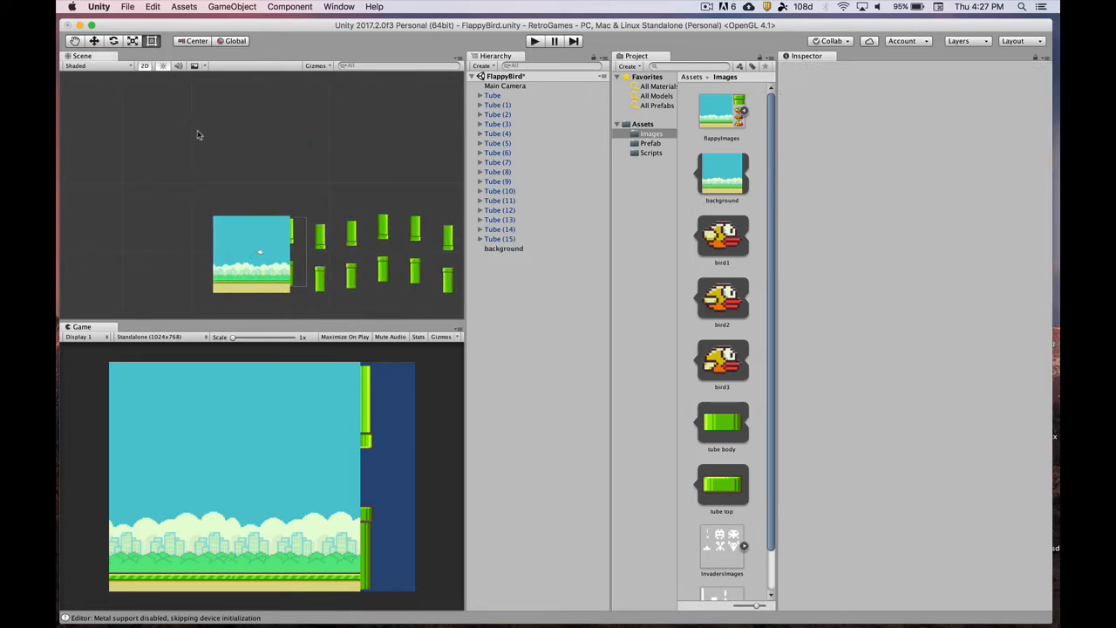
middle_click_drag(201, 136, 56, 128)
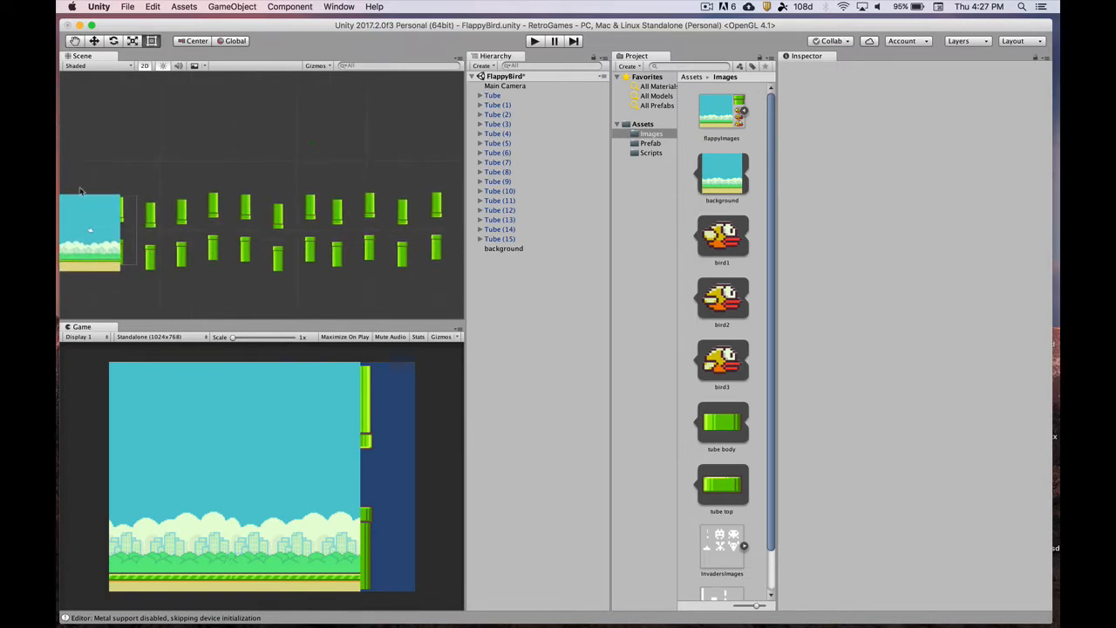
left_click(85, 206)
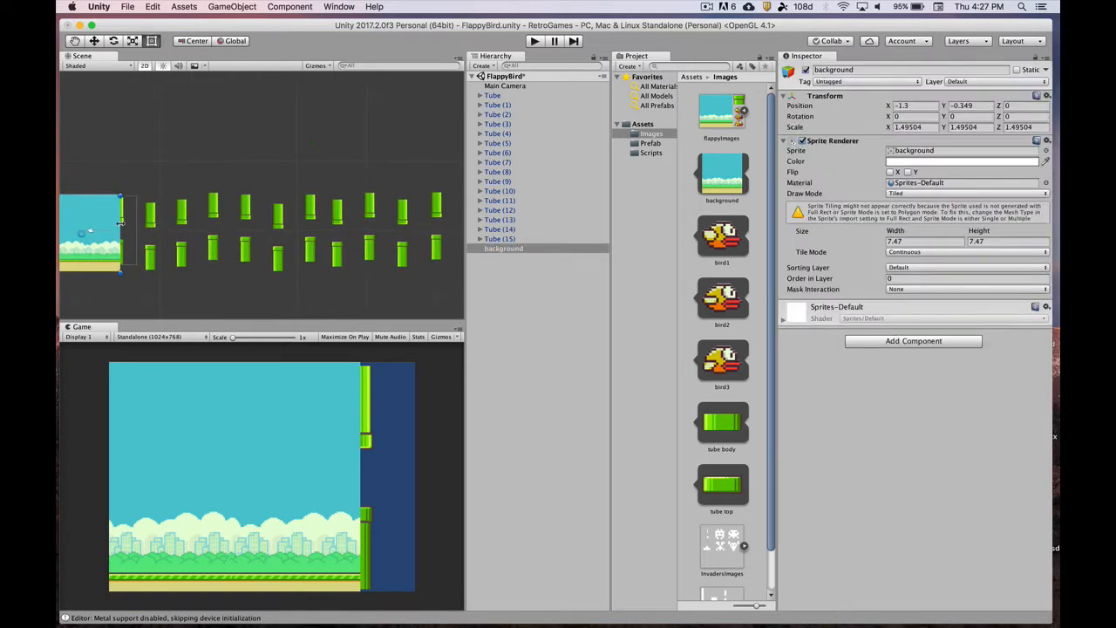
left_click_drag(120, 222, 455, 216)
middle_click_drag(352, 174, 269, 115)
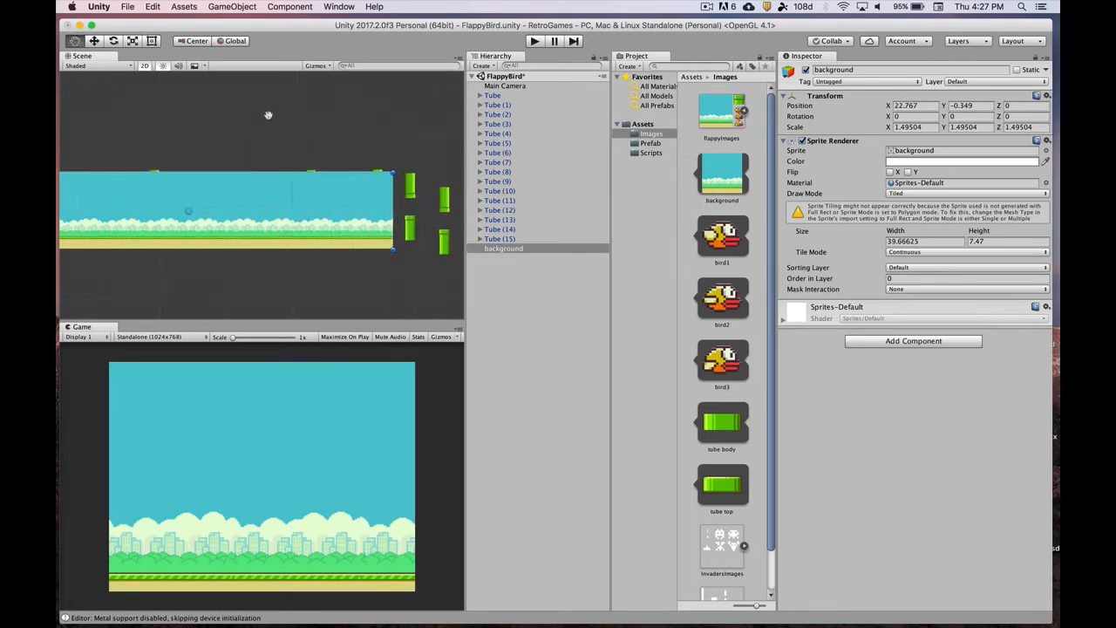
Extend the tiled background past the last tube to a width of about 62.7
scroll(269, 115, "down", 3)
key("t")
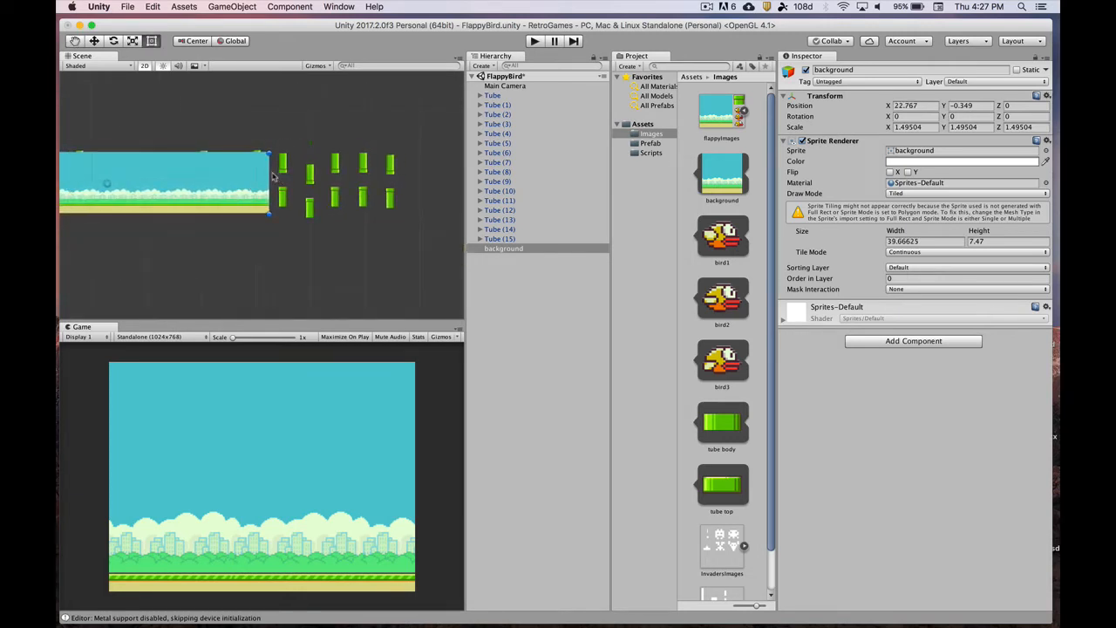
left_click_drag(269, 173, 463, 172)
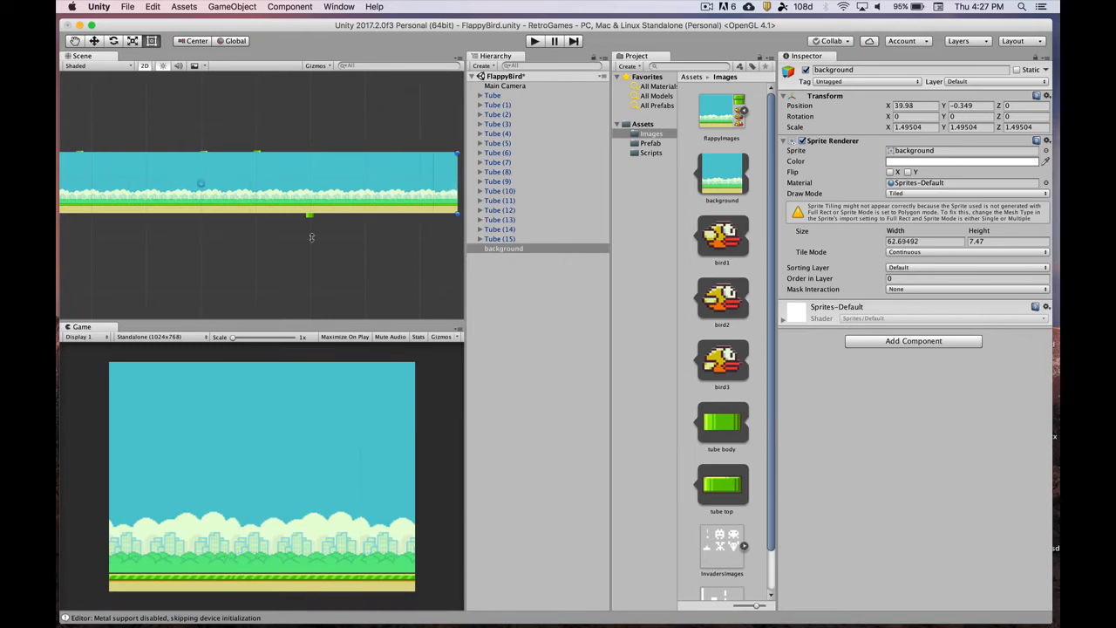
scroll(303, 247, "down", 1)
scroll(303, 246, "down", 1)
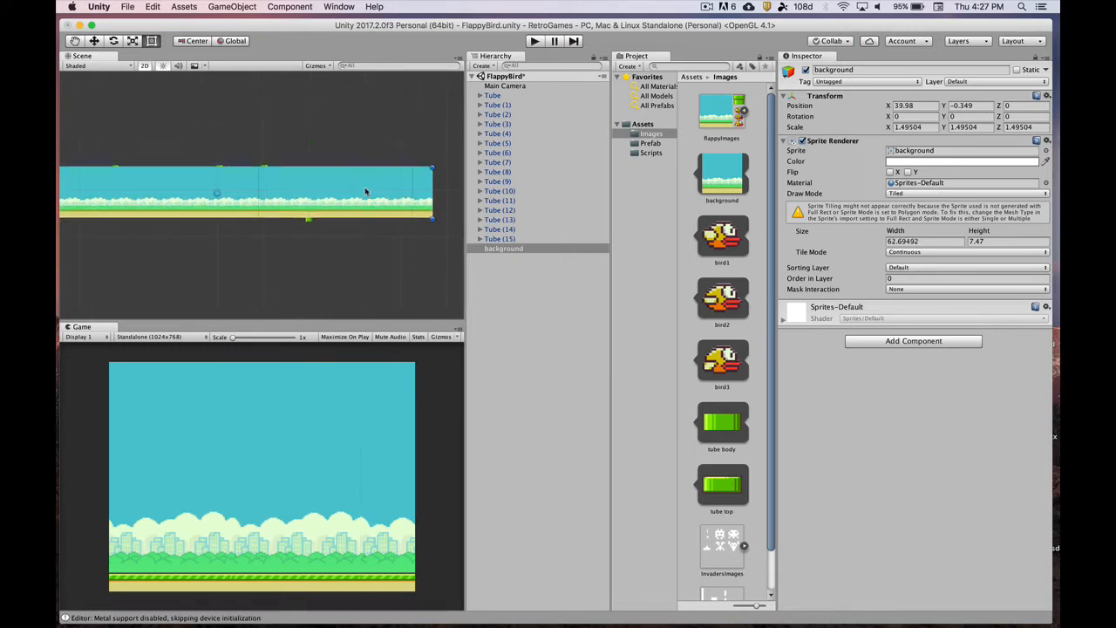
Set the background's Order in Layer to -10 so it renders behind the tubes
left_click(907, 277)
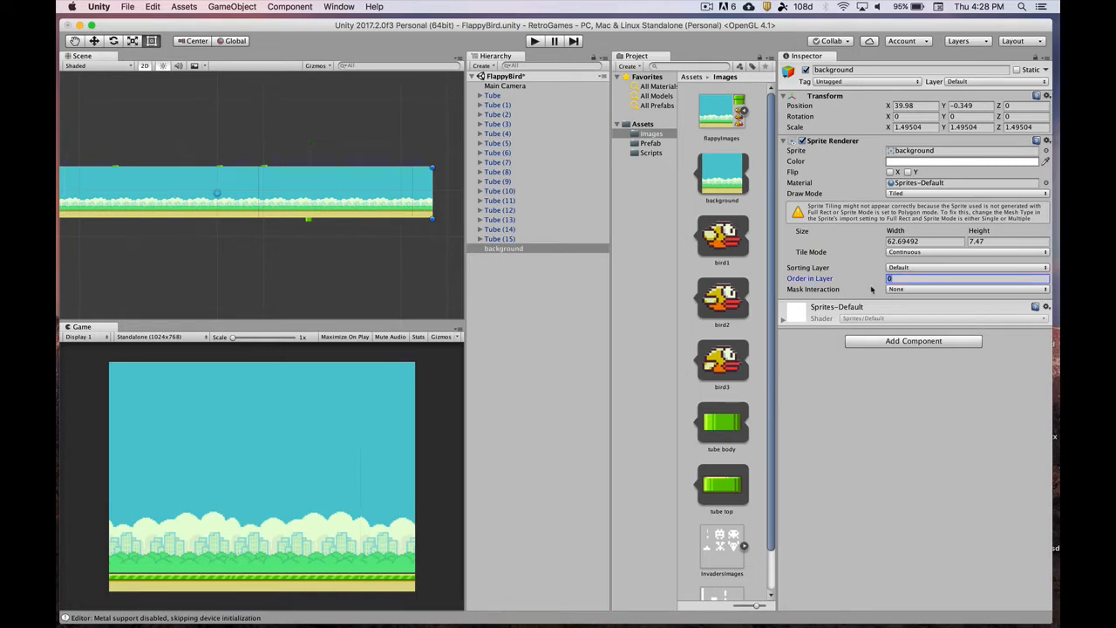
type("-1")
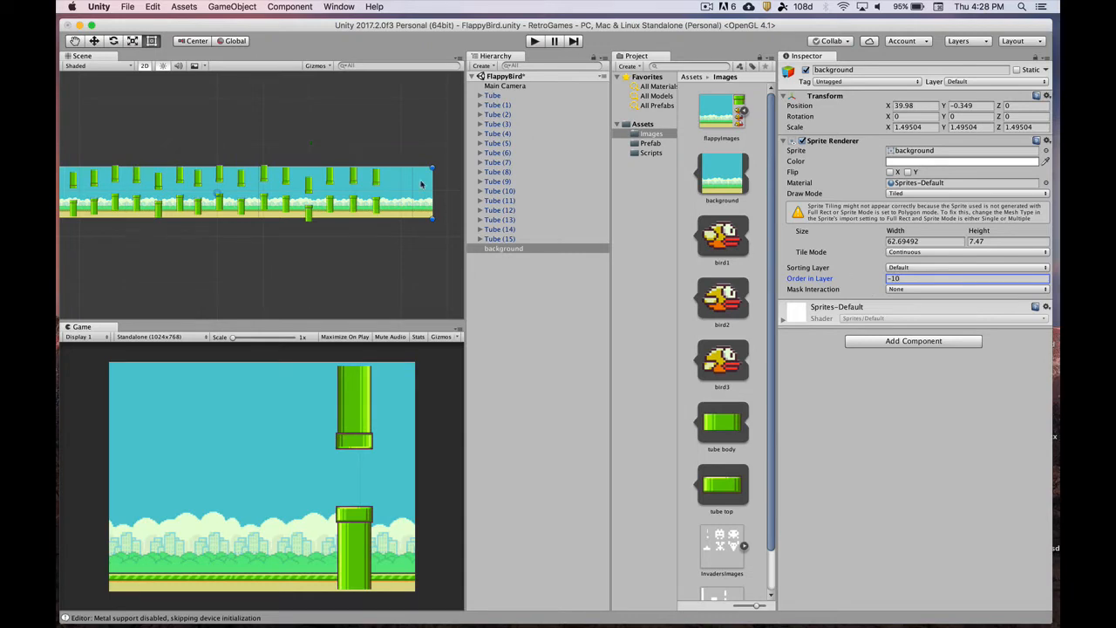
Shorten the bottom tube body of the first Tube from below to a Y scale of about 3.67, ending near the ground line
scroll(145, 208, "down", 2)
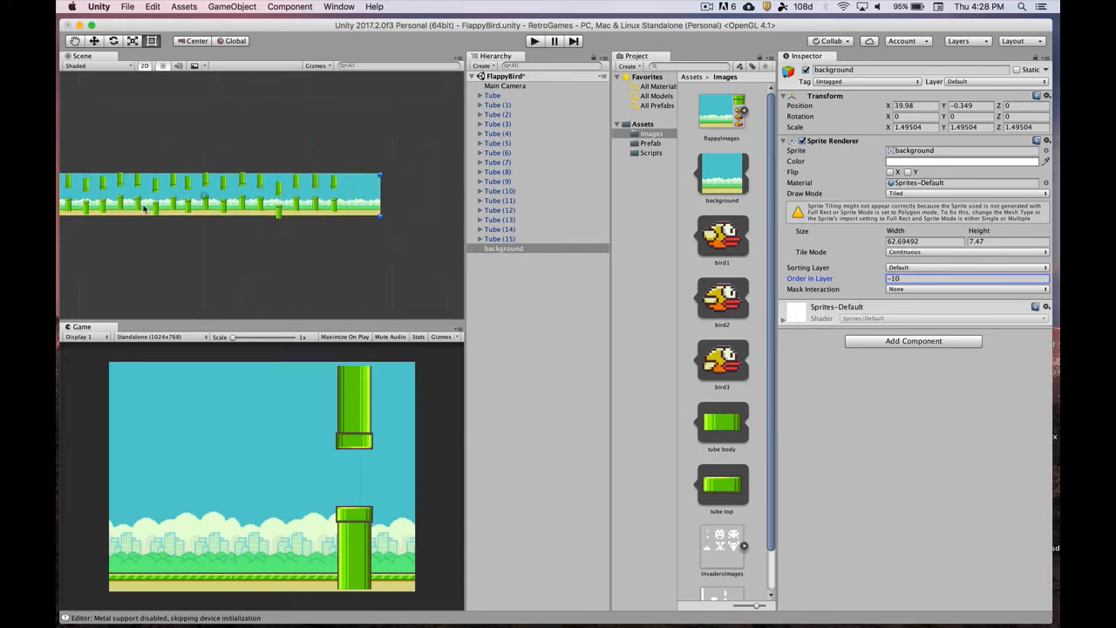
left_click(69, 206)
scroll(70, 208, "up", 2)
scroll(186, 220, "up", 5)
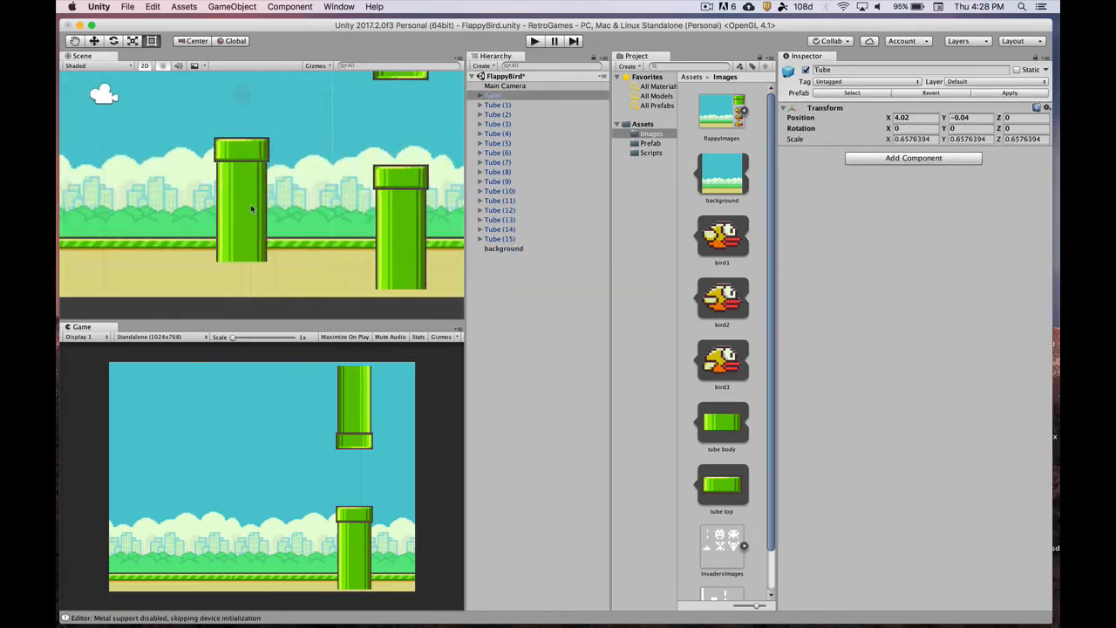
scroll(238, 202, "up", 2)
left_click(250, 188)
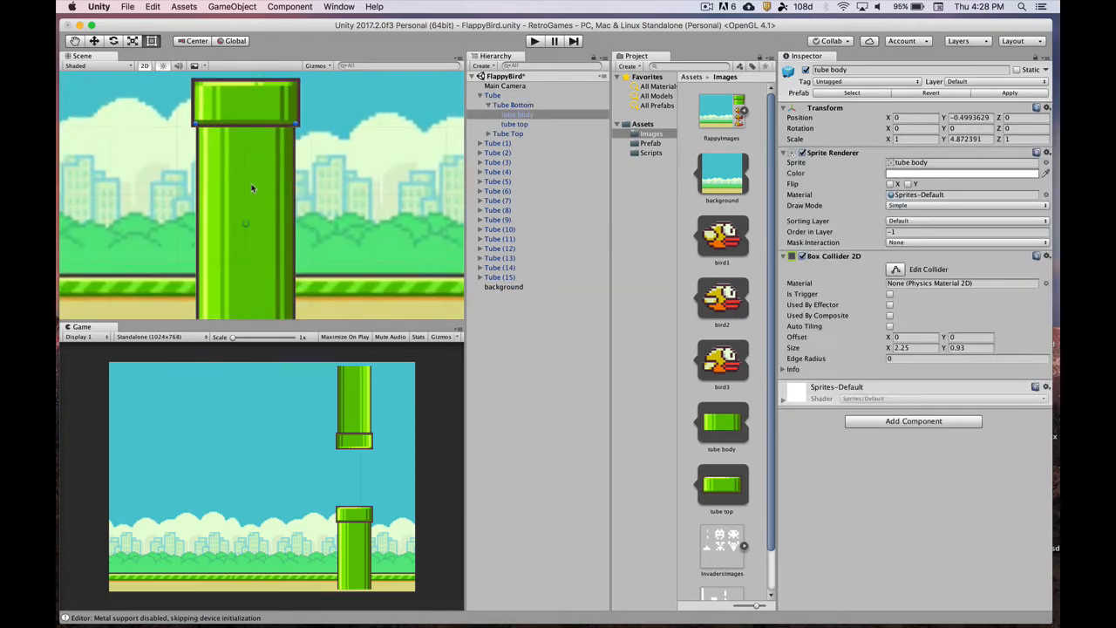
scroll(250, 188, "down", 2)
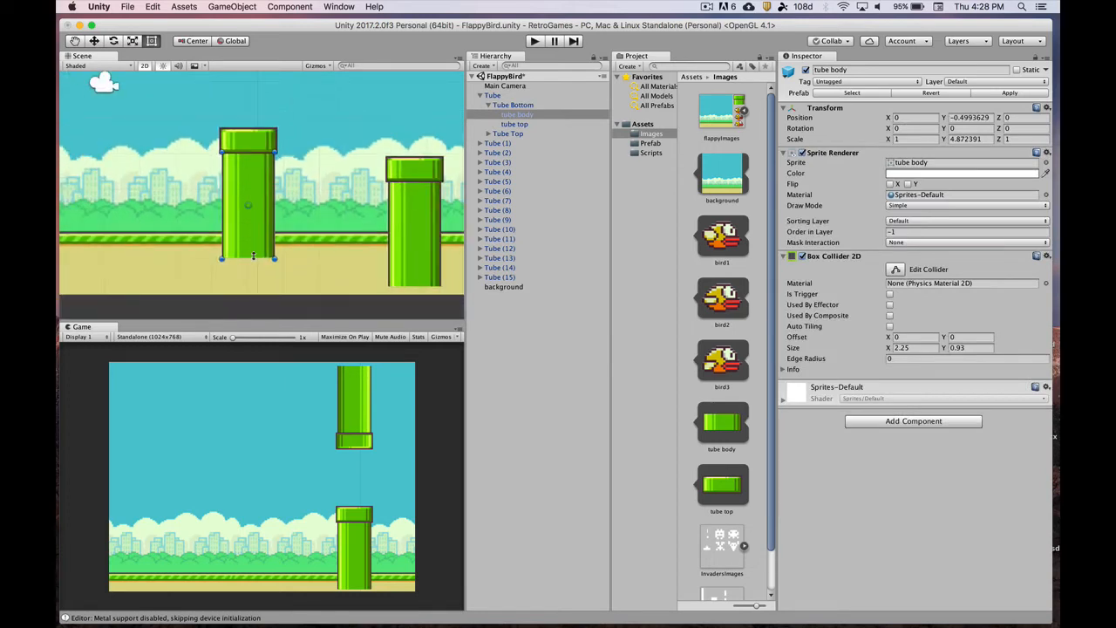
left_click_drag(253, 256, 253, 231)
scroll(273, 159, "down", 5)
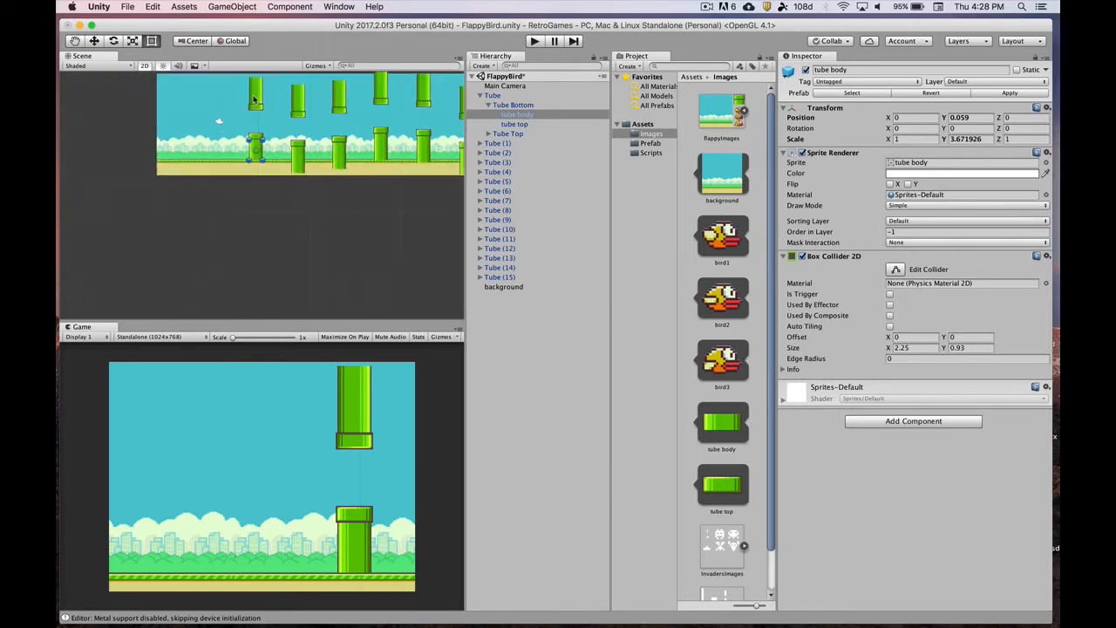
Stretch the upper tube body of the first Tube upward past the top of the camera view
left_click(254, 96)
left_click(255, 90)
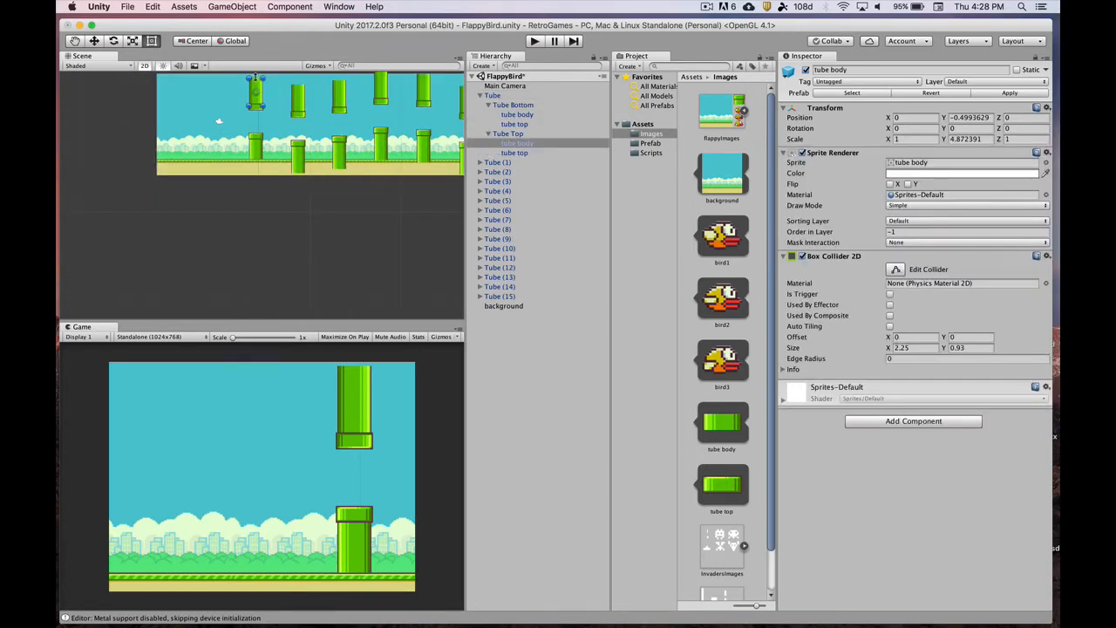
left_click_drag(255, 76, 261, 73)
Stretch the upper tube body of Tube (1) upward to a Y scale of about 8.11, past the top of the background
left_click(301, 97)
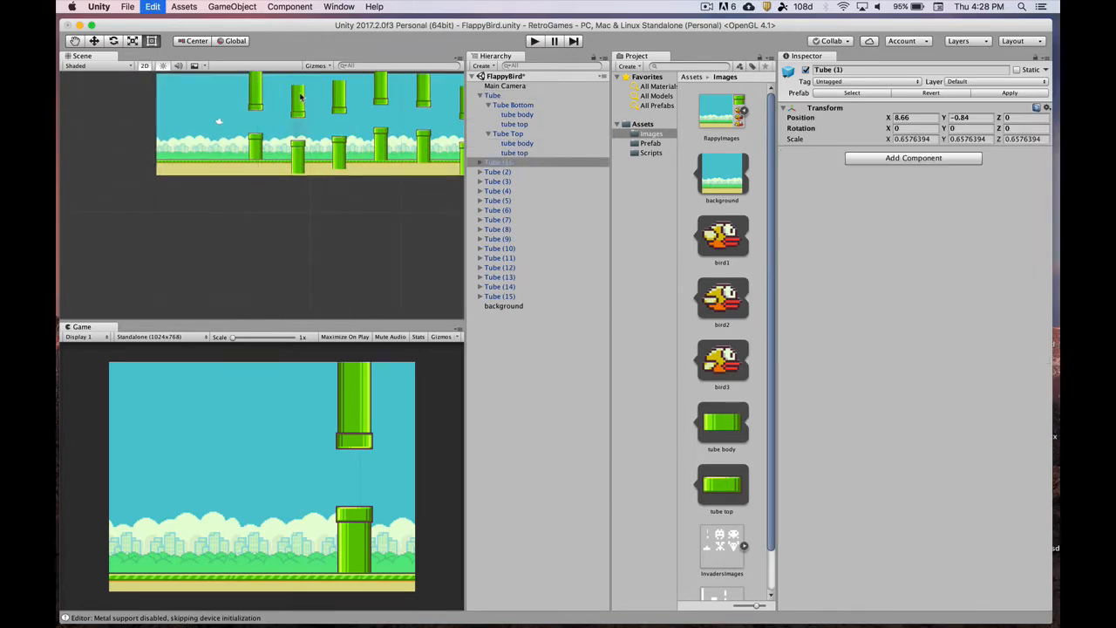
scroll(272, 129, "up", 3)
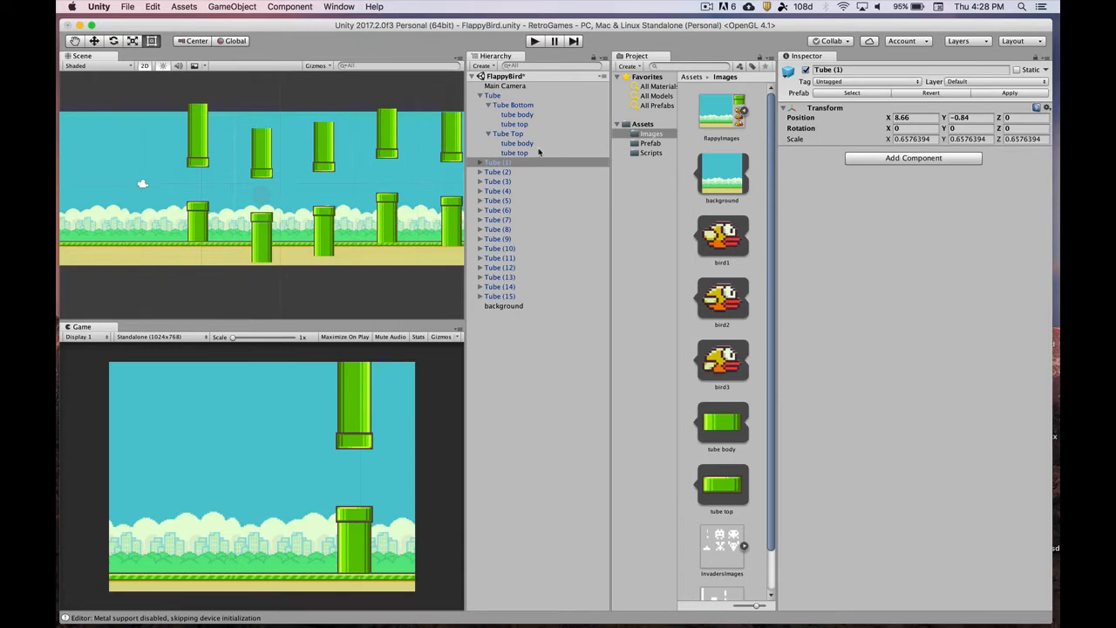
scroll(228, 165, "up", 4)
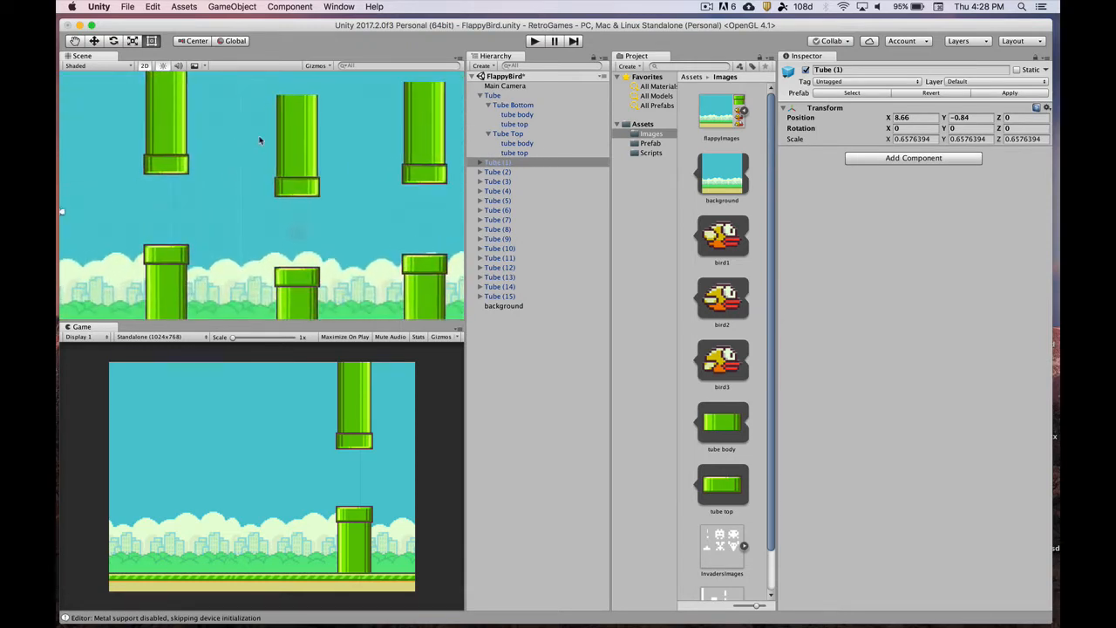
left_click(307, 122)
scroll(307, 117, "down", 3)
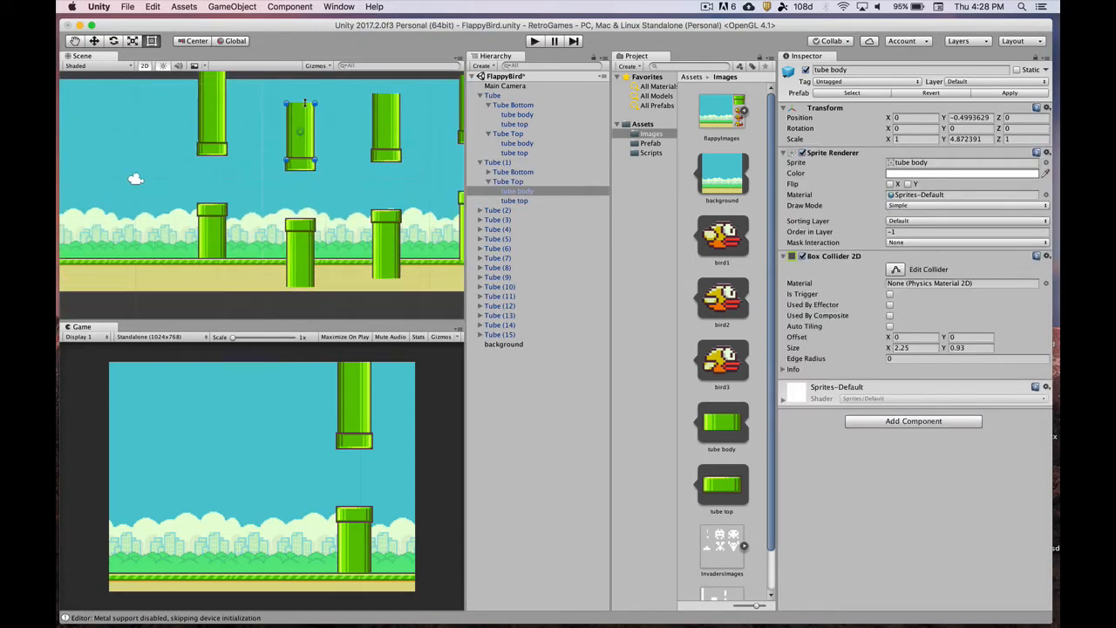
left_click_drag(304, 103, 302, 67)
Shorten the bottom tube body of Tube (1) from below to a Y scale of about 2.36, ending at the ground line
scroll(322, 104, "down", 3)
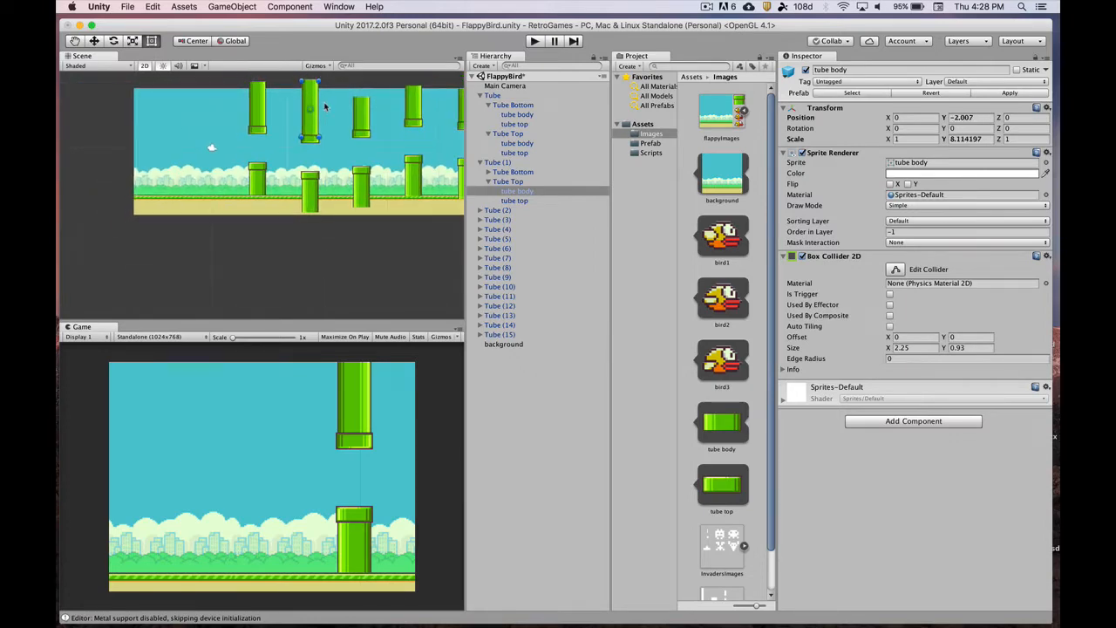
left_click(312, 186)
scroll(311, 195, "up", 5)
left_click(310, 198)
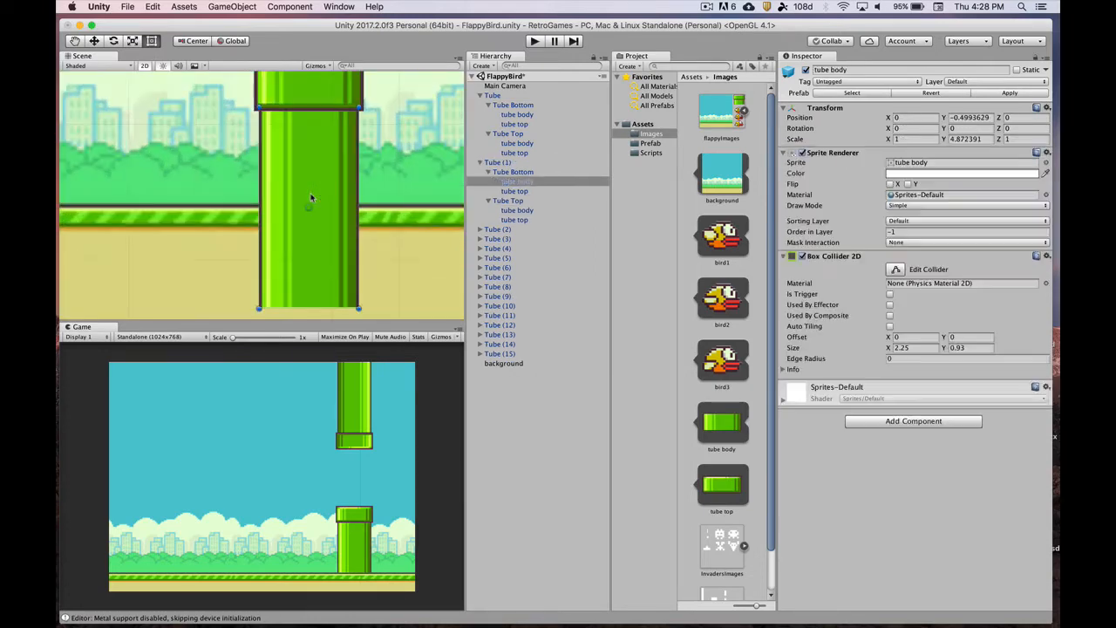
left_click_drag(339, 307, 178, 271)
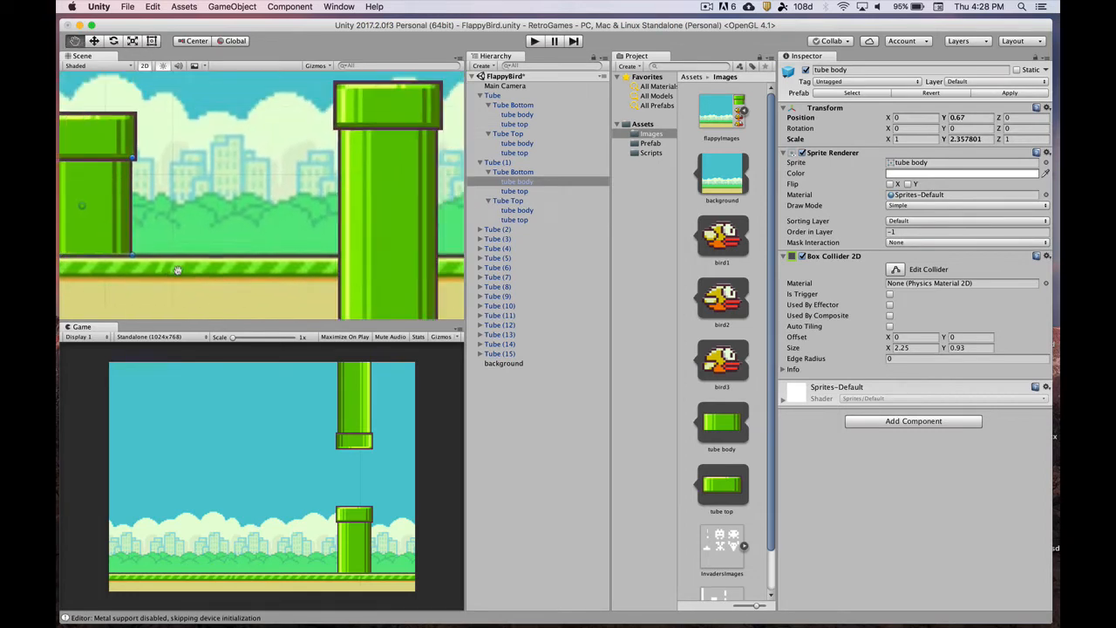
Shorten the bottom tube bodies of Tube (2) and Tube (3) to the ground line, giving Tube (3) a Y scale of about 4.73
left_click_drag(345, 240, 275, 211, "alt")
left_click(298, 225)
left_click(307, 280)
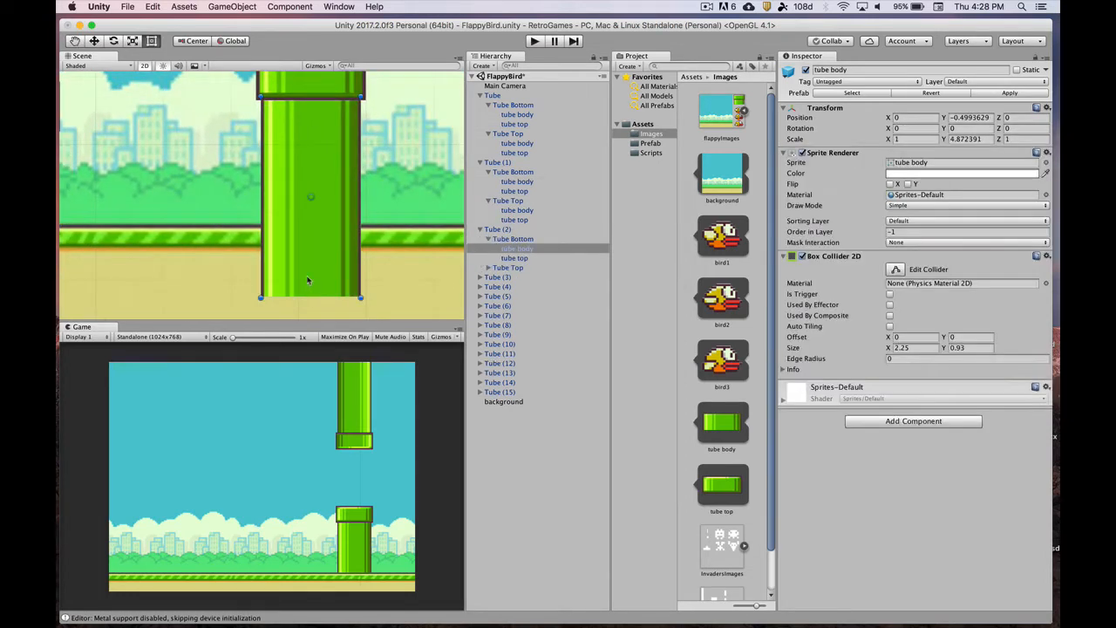
left_click_drag(312, 297, 114, 199)
left_click(369, 192)
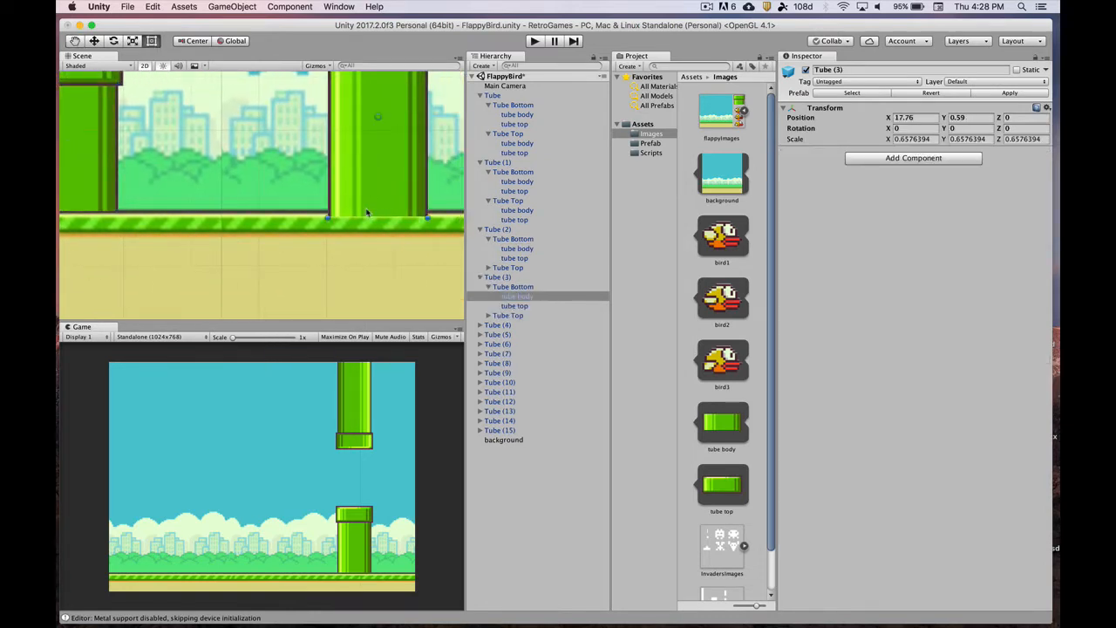
left_click(373, 215)
left_click_drag(373, 215, 115, 224)
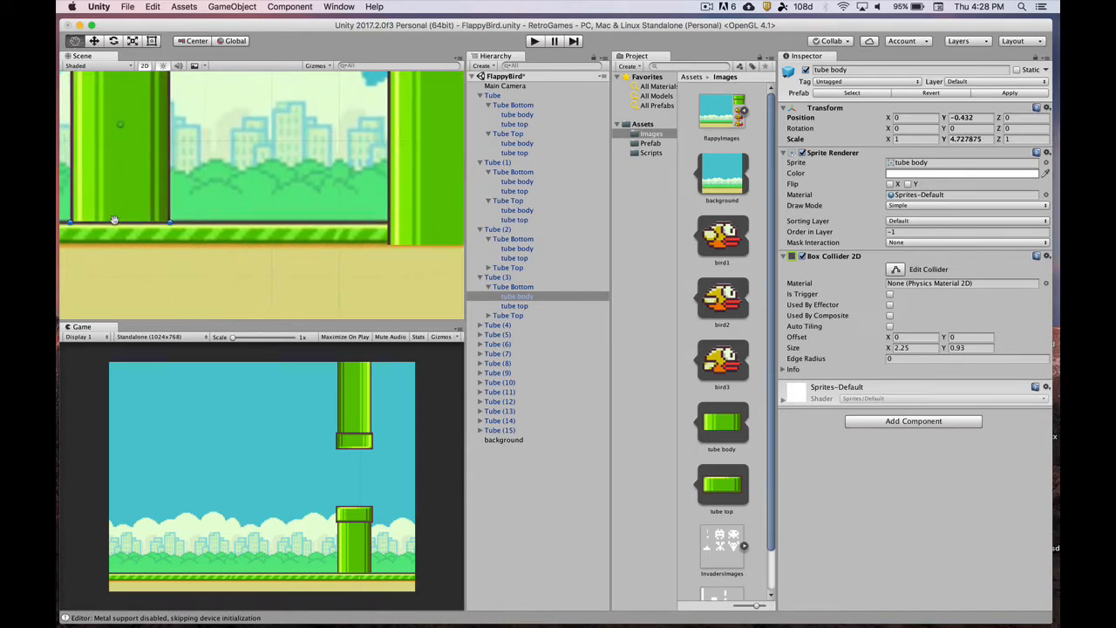
Shorten the bottom tube body of Tube (4) from below so it ends at the ground line
left_click(394, 225)
left_click(422, 229)
left_click_drag(422, 229, 104, 196, "alt")
key("t")
left_click_drag(399, 197, 249, 199, "alt")
Shorten the bottom tube body of Tube (5) from below so it ends at the ground line
left_click(266, 212)
scroll(266, 214, "down", 2)
left_click(276, 266)
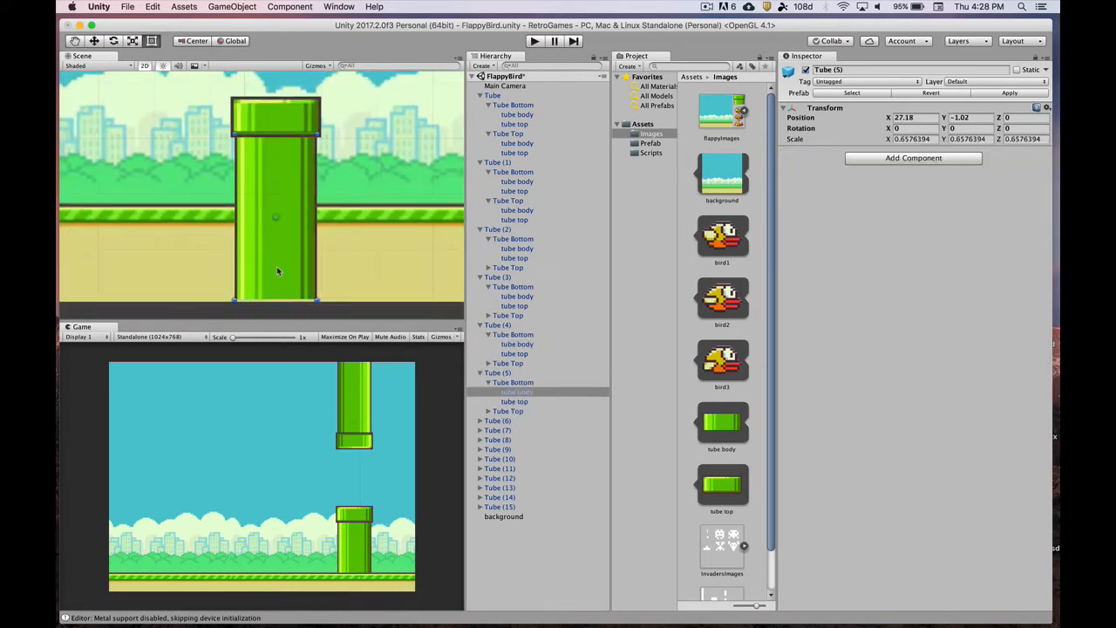
left_click_drag(280, 299, 278, 214)
left_click_drag(278, 214, 278, 208)
Shorten the bottom tube bodies of the remaining tubes from Tube (6) onward to the ground line, with Tube (13) at a Y scale of about 3.94
left_click(255, 171)
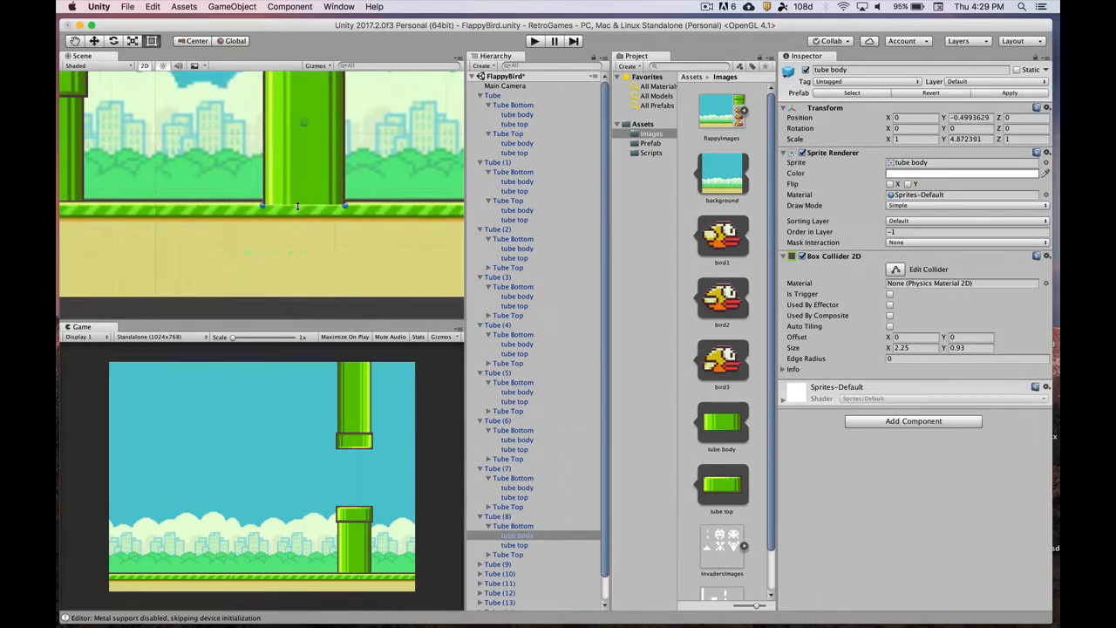
left_click(317, 228)
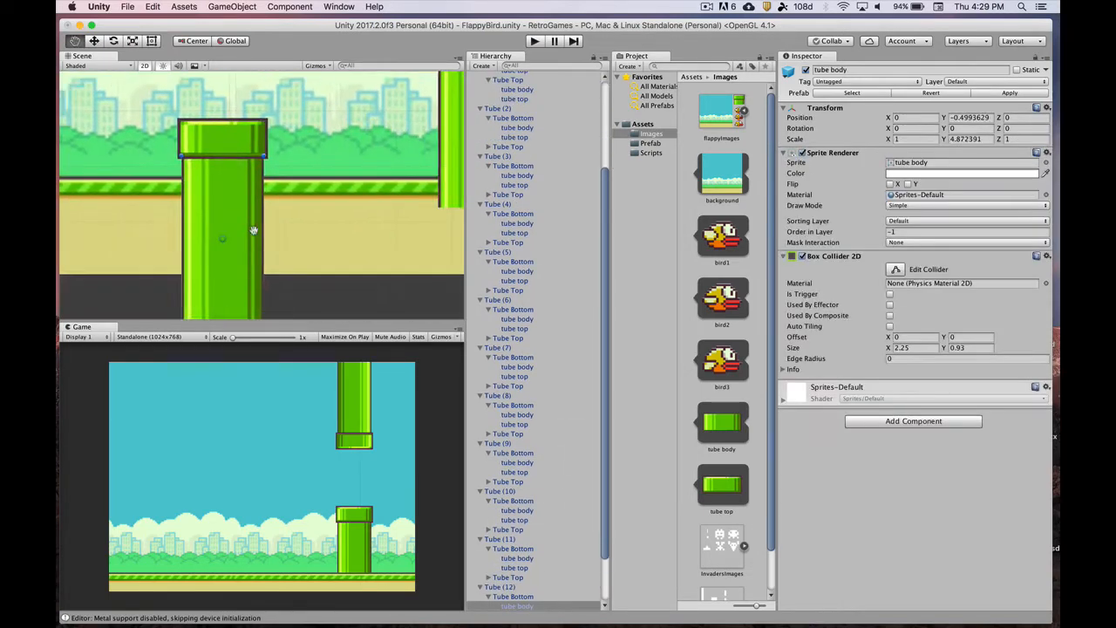
left_click_drag(281, 314, 281, 213)
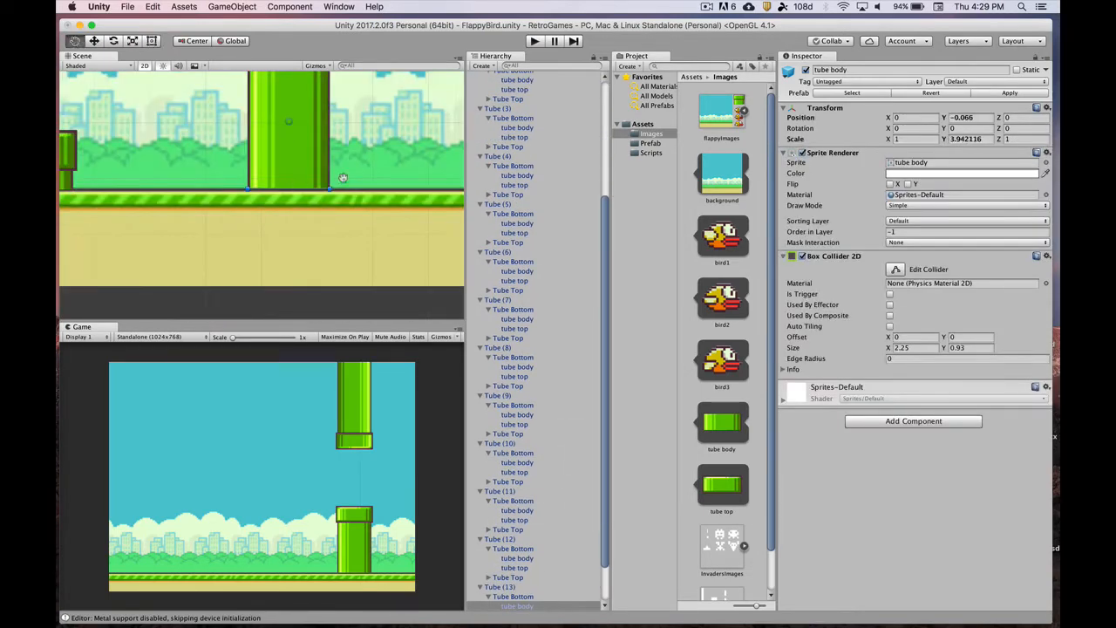
Stretch the upper tube bodies of Tube (2) and Tube (5) above the background to Y scales of about 8.77 and 13.25
scroll(281, 213, "down", 3)
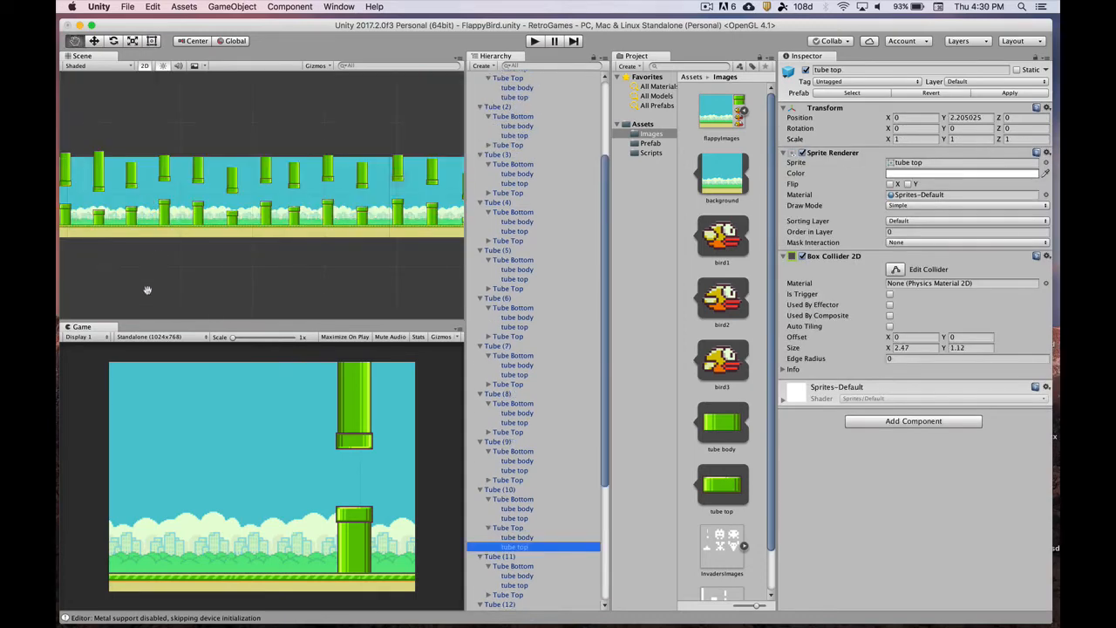
left_click_drag(185, 303, 310, 309, "alt")
scroll(282, 202, "up", 3)
left_click(247, 173)
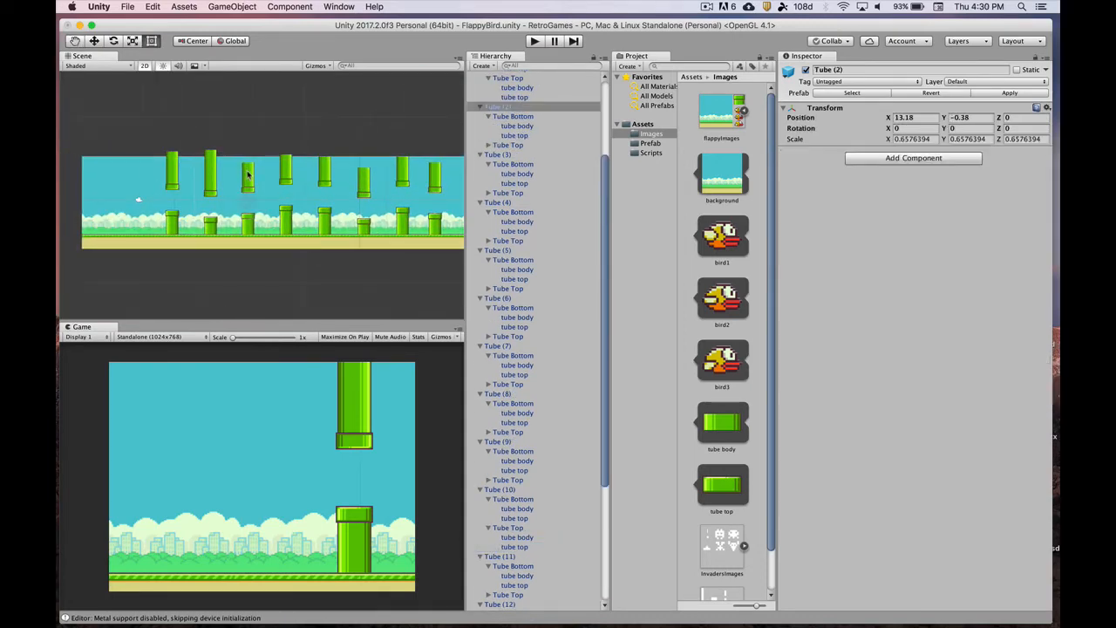
left_click(250, 169)
left_click_drag(248, 160, 248, 141)
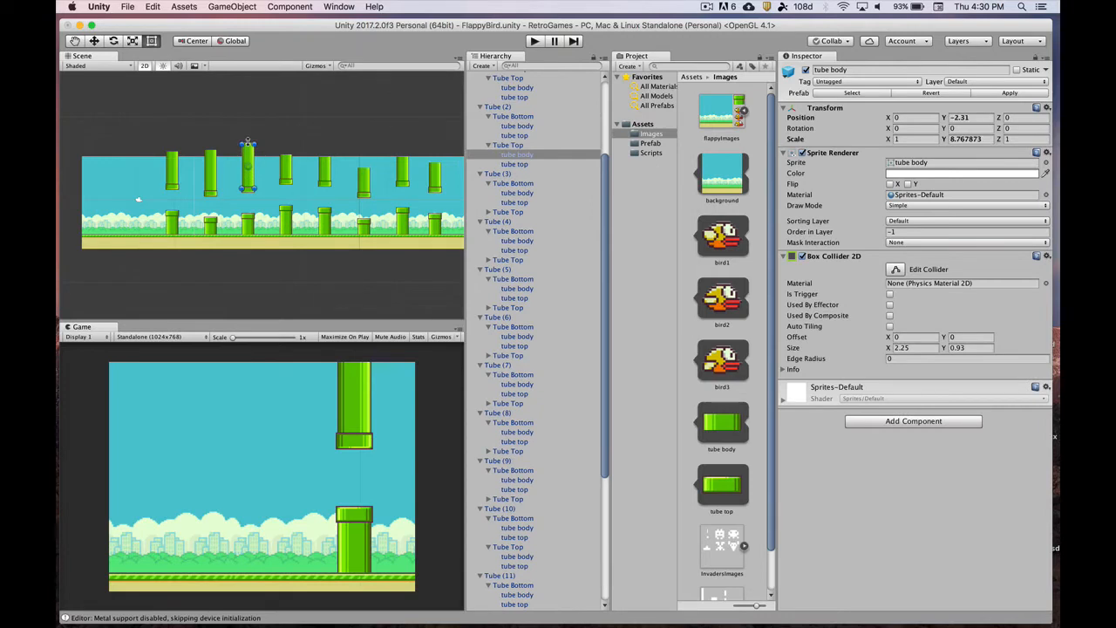
left_click(364, 177)
left_click(364, 178)
left_click_drag(364, 167, 363, 126)
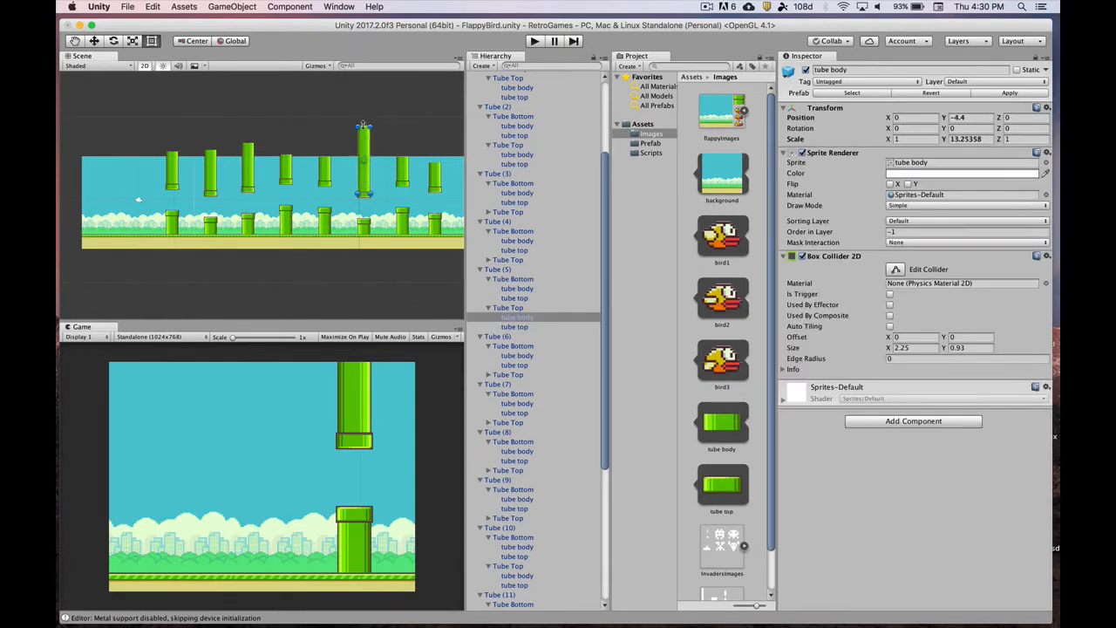
Stretch the upper tube bodies of Tube (7) and Tube (9) above the background to Y scales of about 10.77 and 10.54
middle_click_drag(396, 133, 268, 137)
left_click(306, 179)
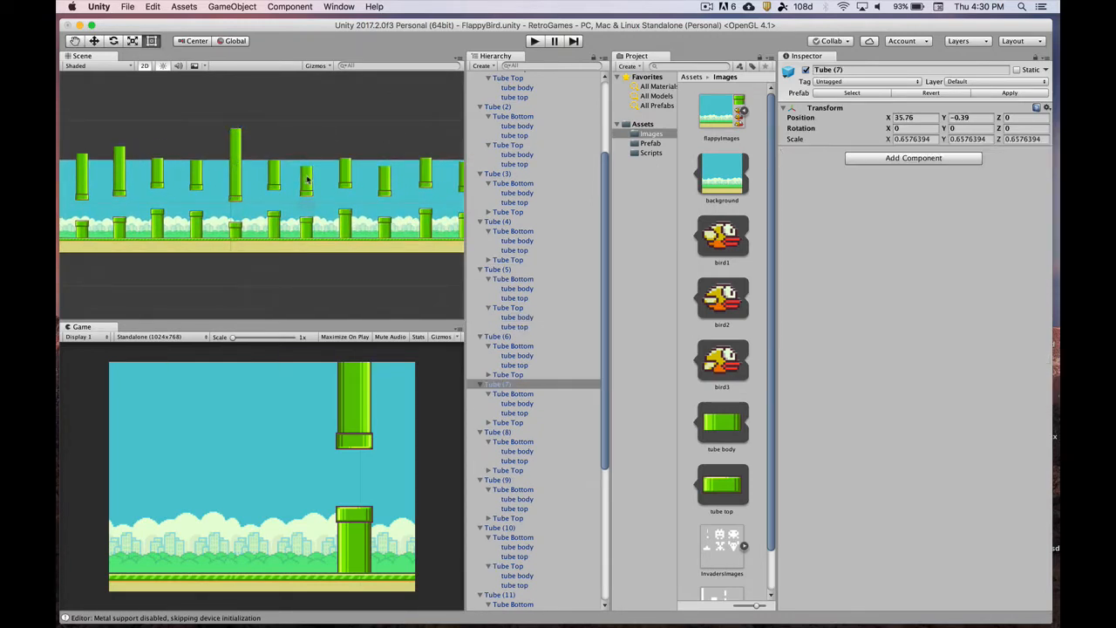
left_click(306, 179)
left_click_drag(306, 165, 306, 135)
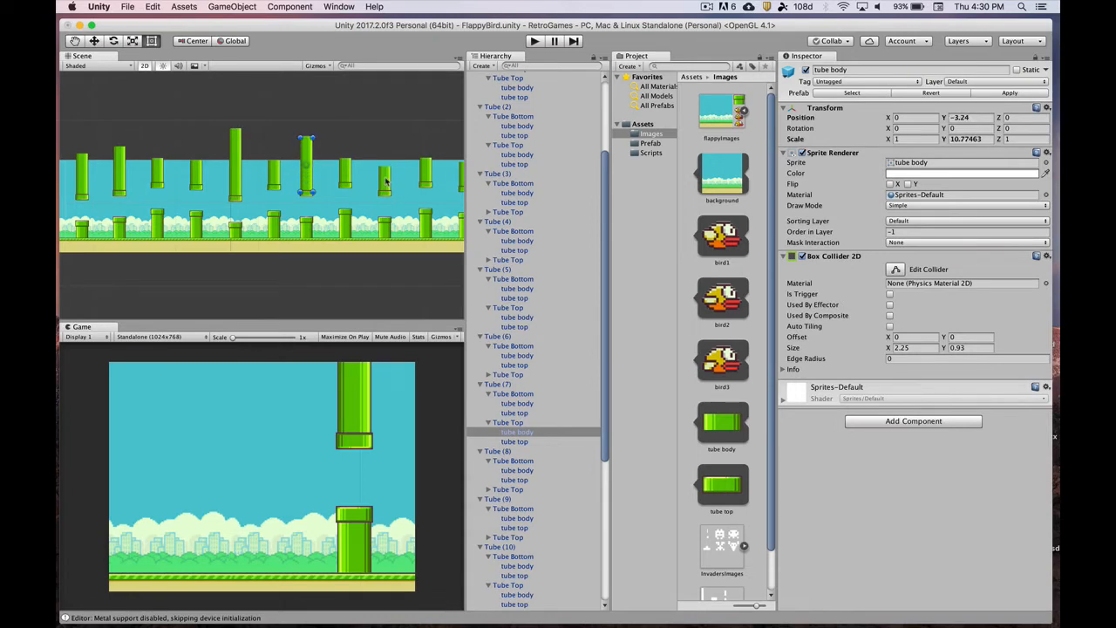
left_click(386, 177)
left_click(386, 177)
left_click_drag(381, 163, 381, 140)
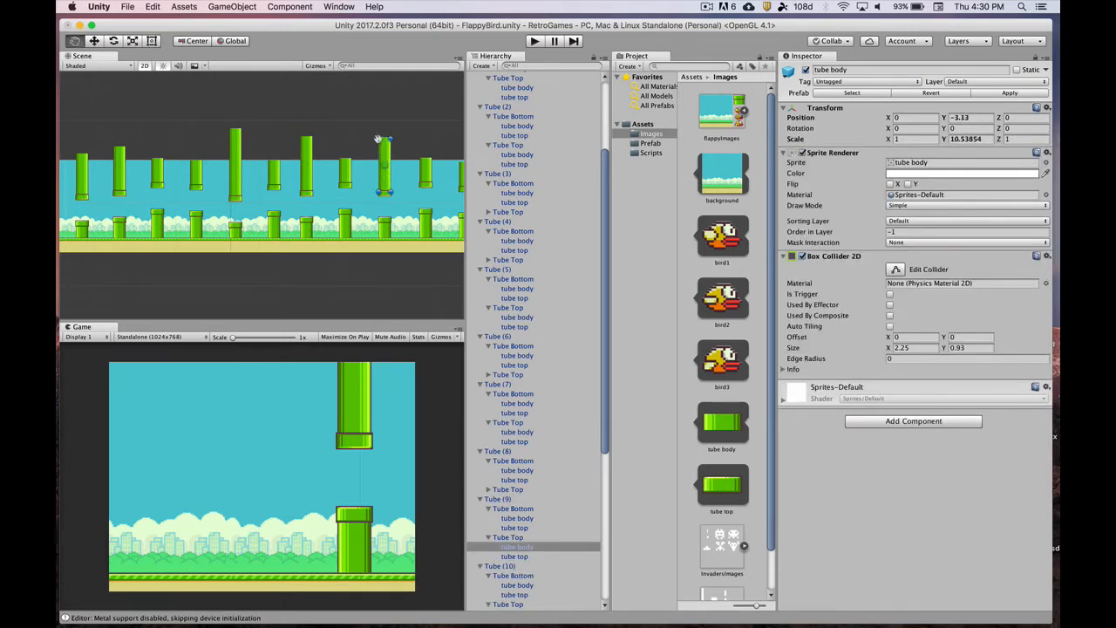
Stretch the upper tube bodies of Tube (12) and Tube (11) above the background, giving Tube (11) a Y scale of about 7.71
scroll(332, 137, "right", 5)
left_click(384, 174)
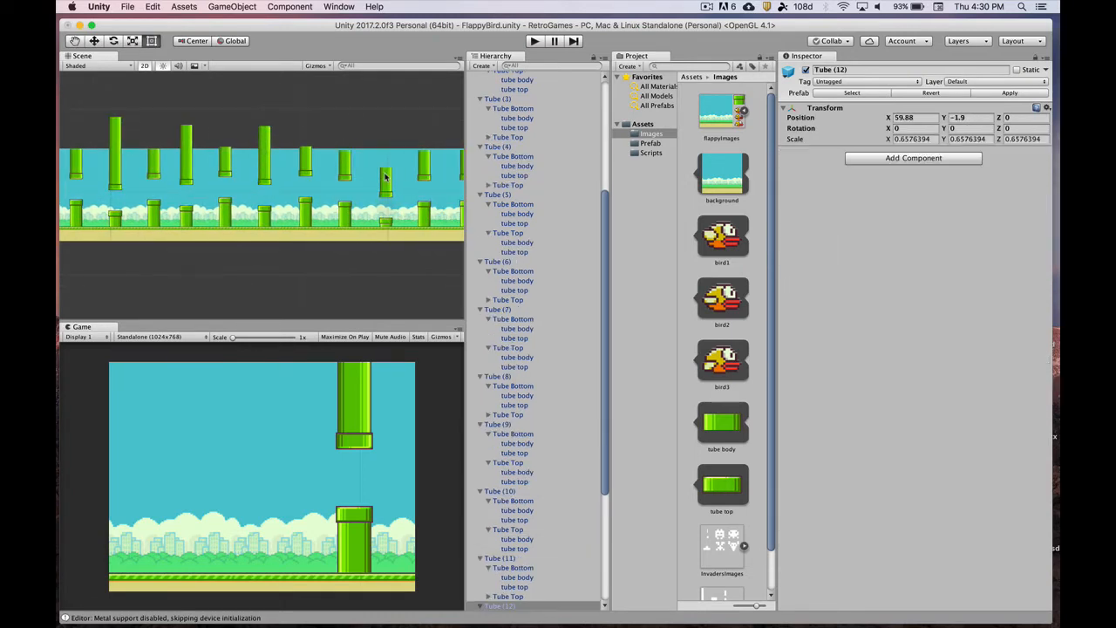
left_click(384, 173)
left_click_drag(385, 168, 344, 137)
left_click(346, 158)
left_click(345, 156)
scroll(353, 103, "right", 1)
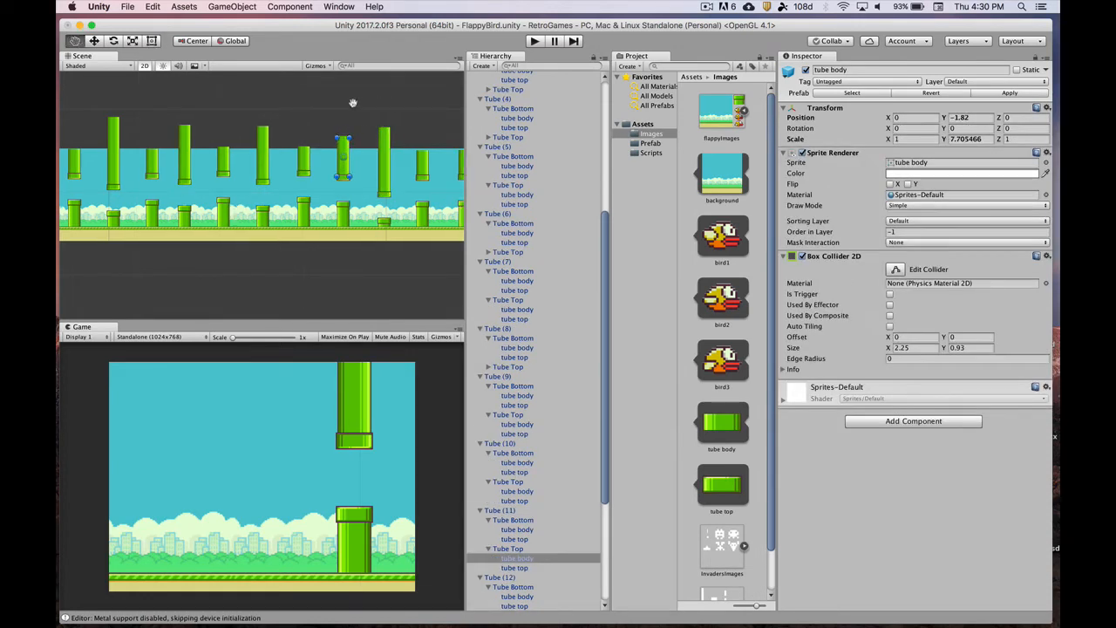
Stretch the upper tube bodies of Tube (13) and Tube (14) above the background, giving Tube (14) a Y scale of about 7
scroll(353, 103, "right", 5)
left_click(240, 160)
left_click(241, 158)
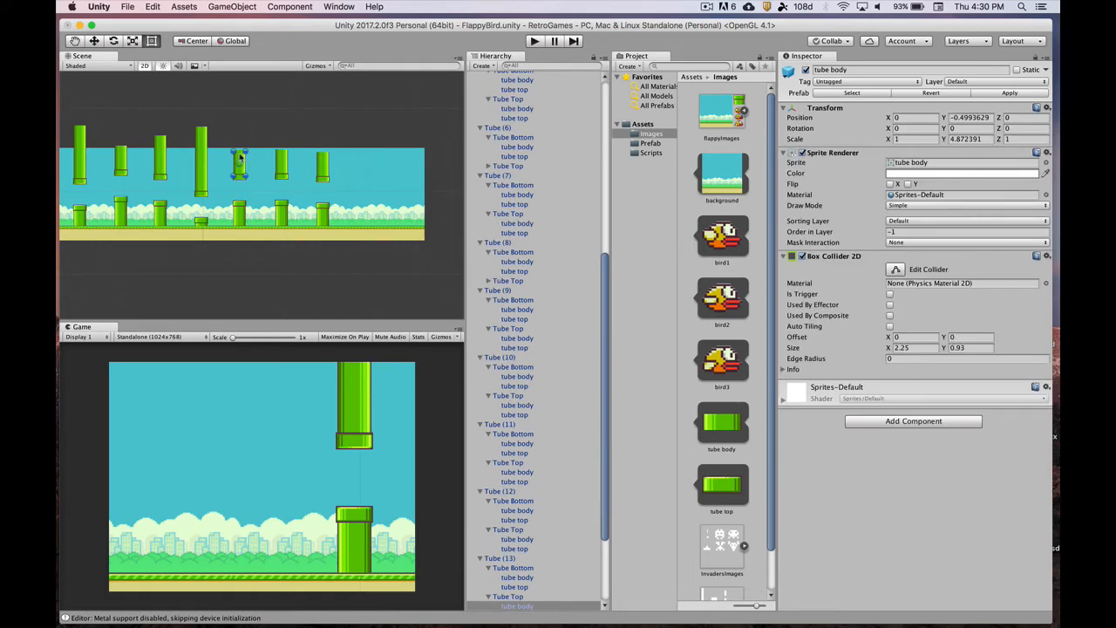
left_click_drag(239, 149, 239, 140)
left_click(283, 161)
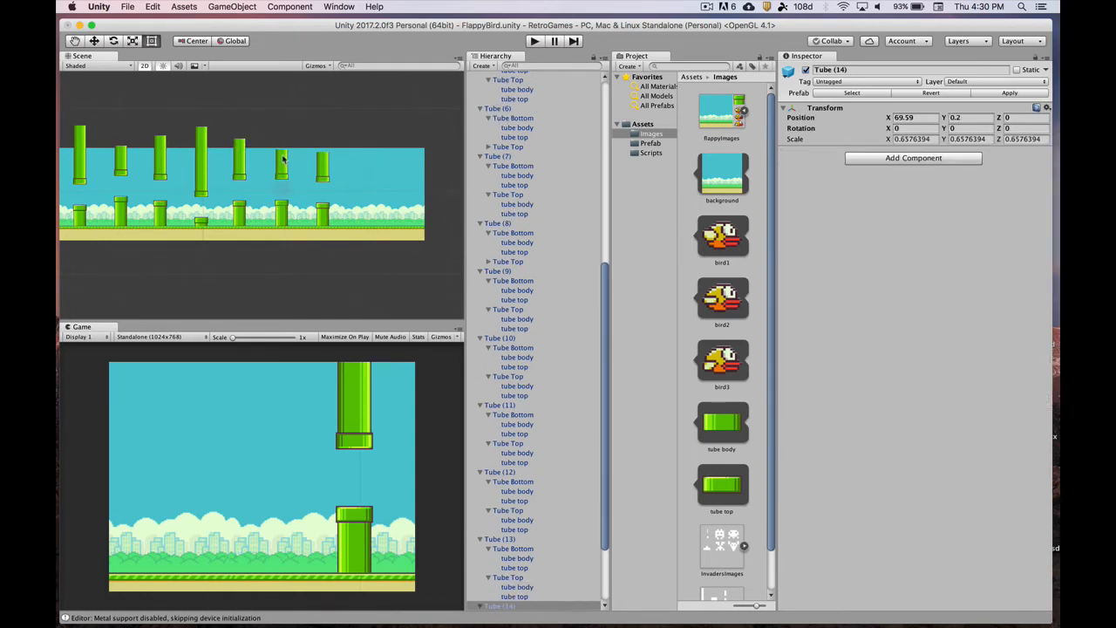
left_click(282, 159)
left_click_drag(281, 149, 281, 140)
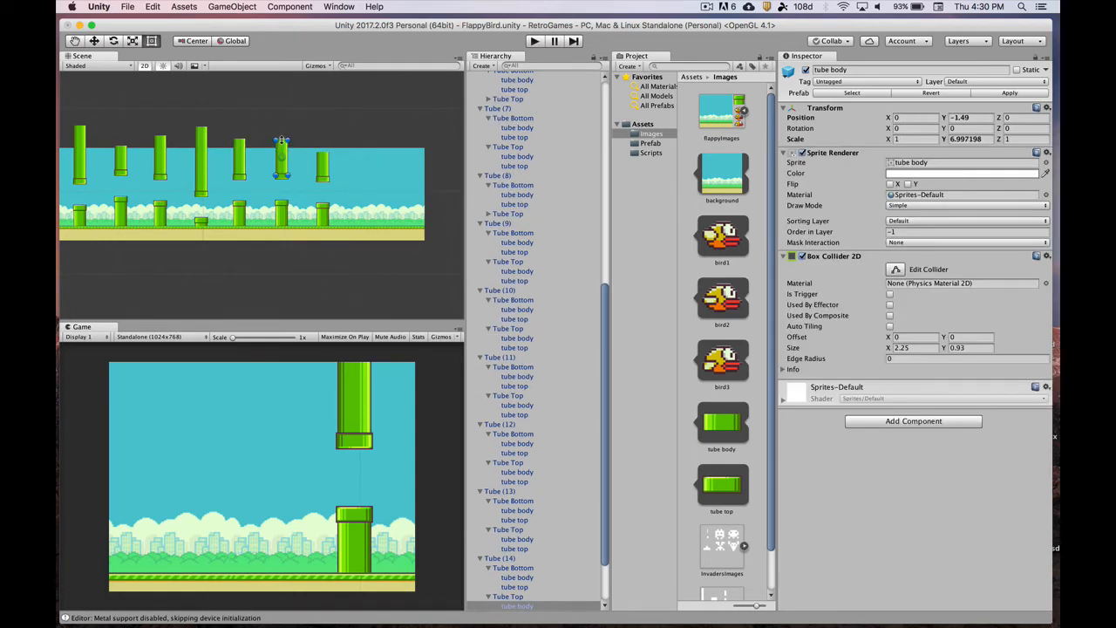
Stretch the upper tube body of Tube (15) above the background to a Y scale of about 7.59
left_click(325, 165)
left_click(323, 163)
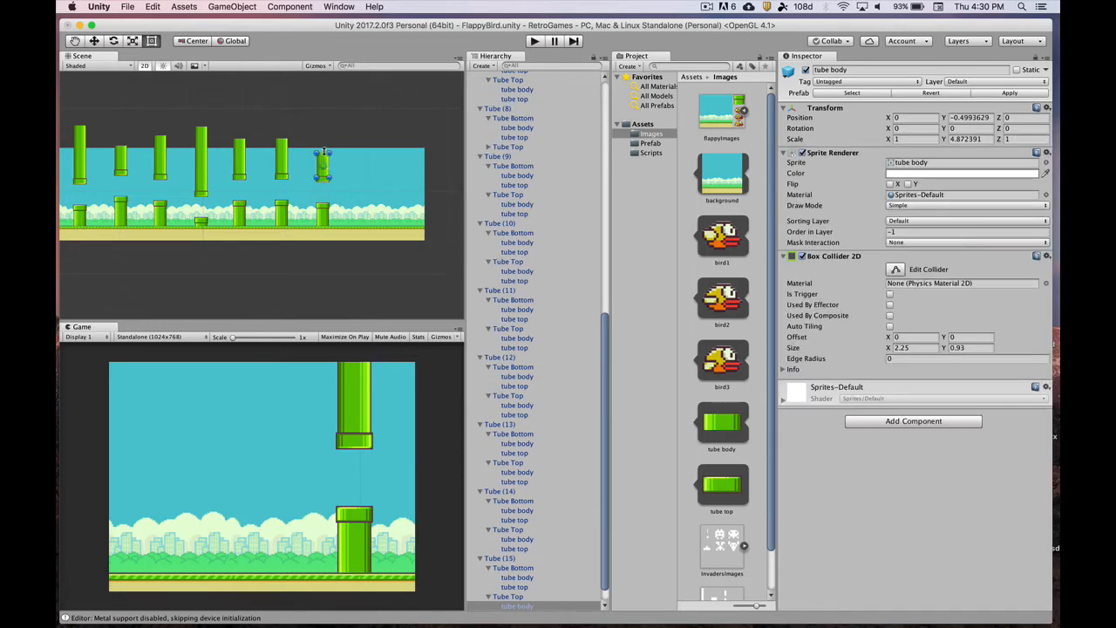
left_click(323, 155)
left_click(322, 157)
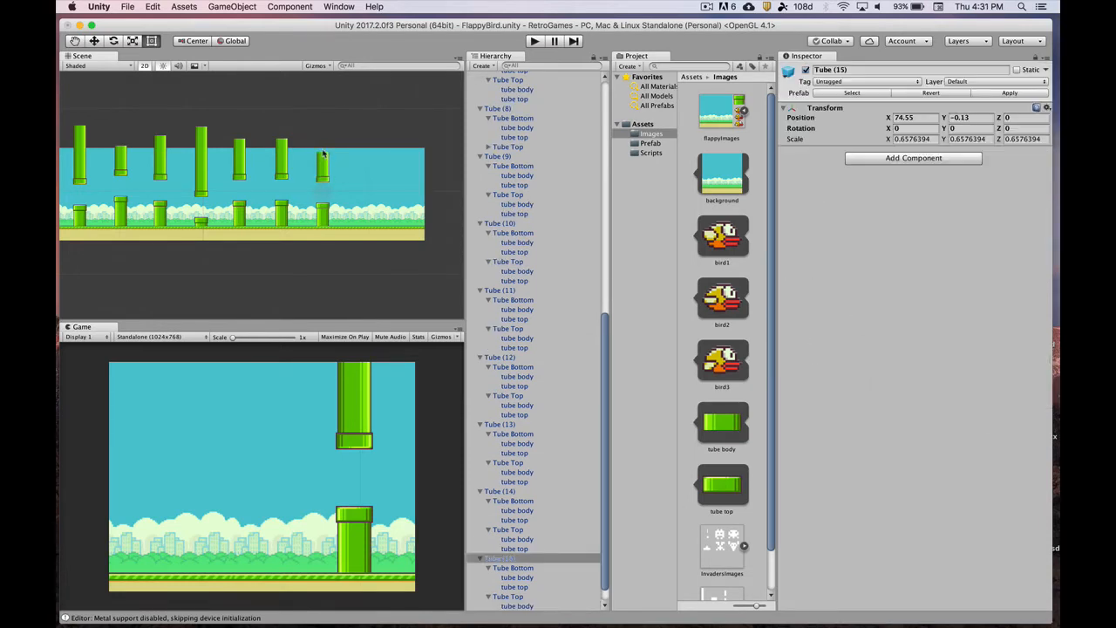
left_click_drag(321, 150, 320, 139)
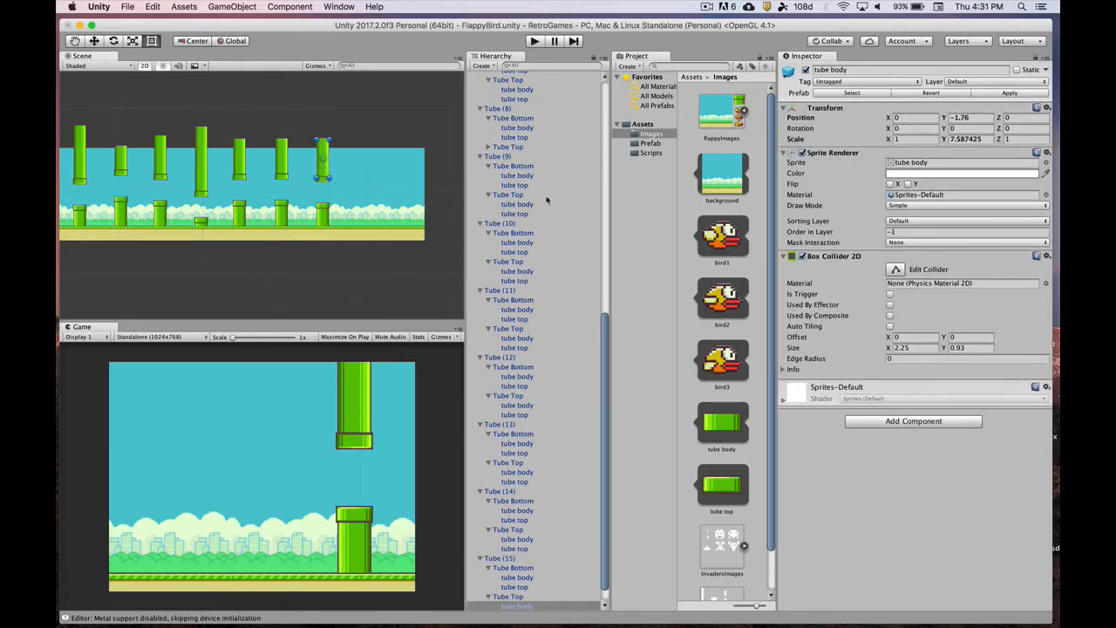
Slide the Main Camera along the X axis past the tubes and back to check their fit in the Game view
scroll(541, 262, "up", 15)
left_click(511, 87)
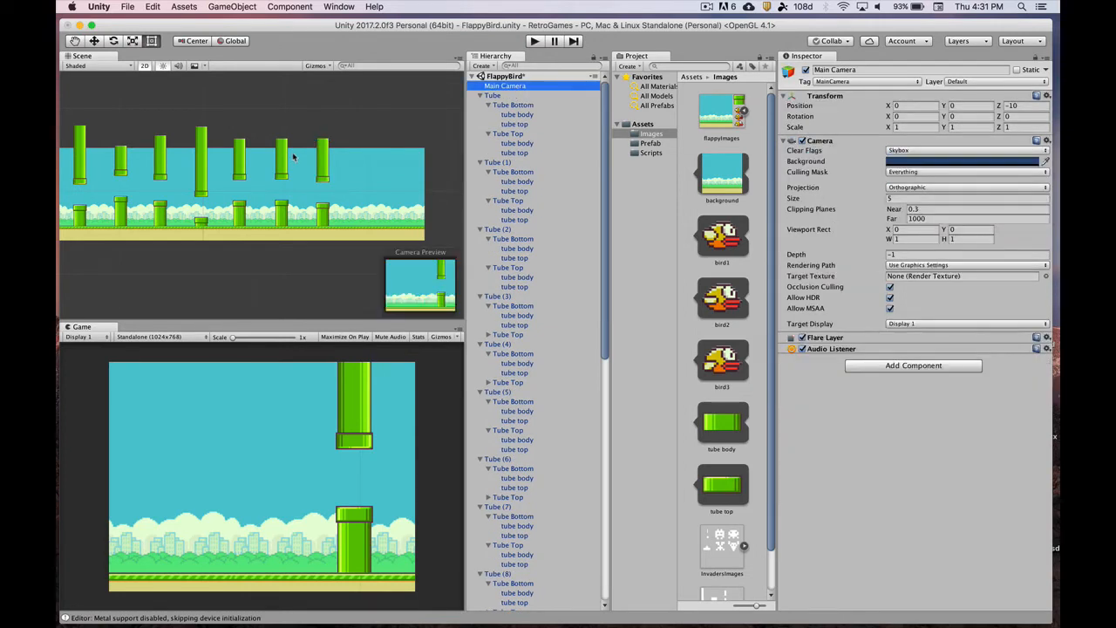
key("f")
key("w")
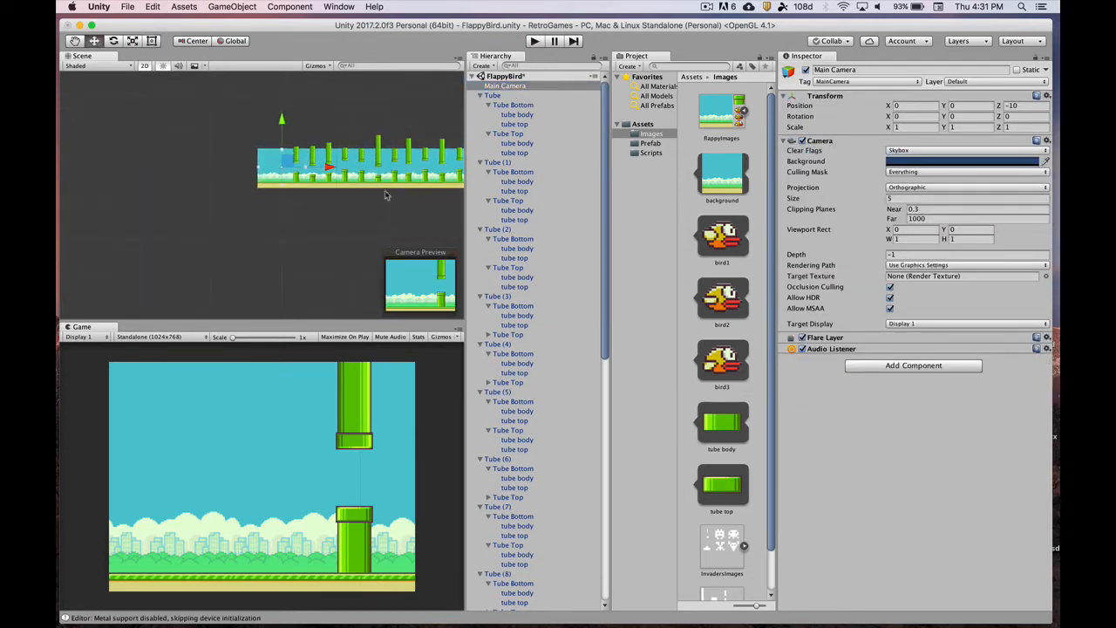
left_click_drag(334, 168, 394, 172)
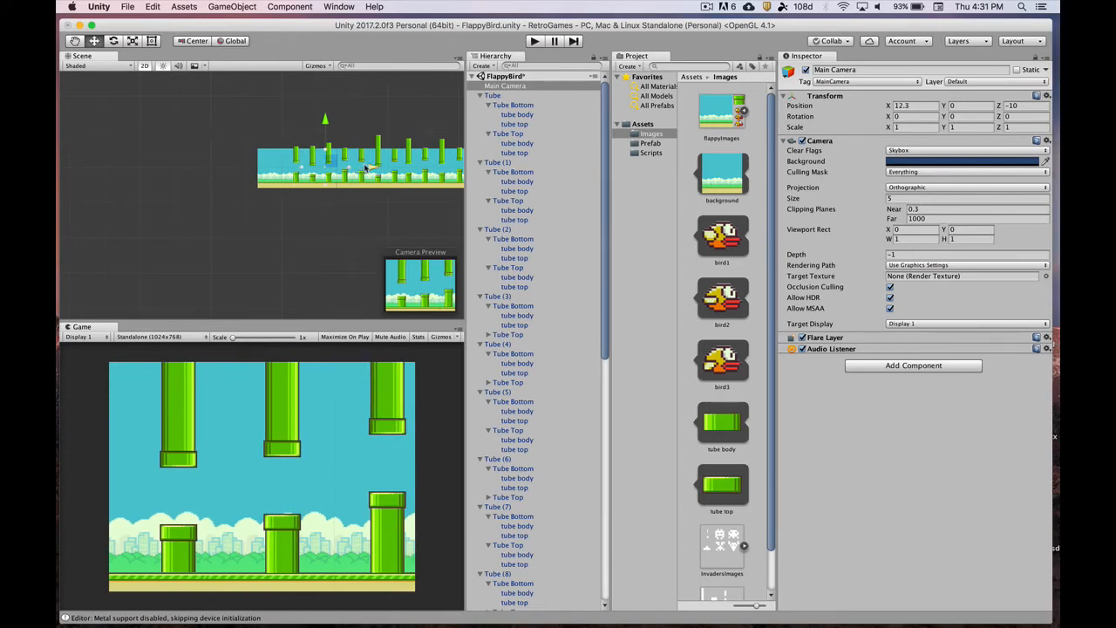
left_click_drag(367, 167, 321, 131)
Set the Main Camera's X position to 0
left_click(914, 104)
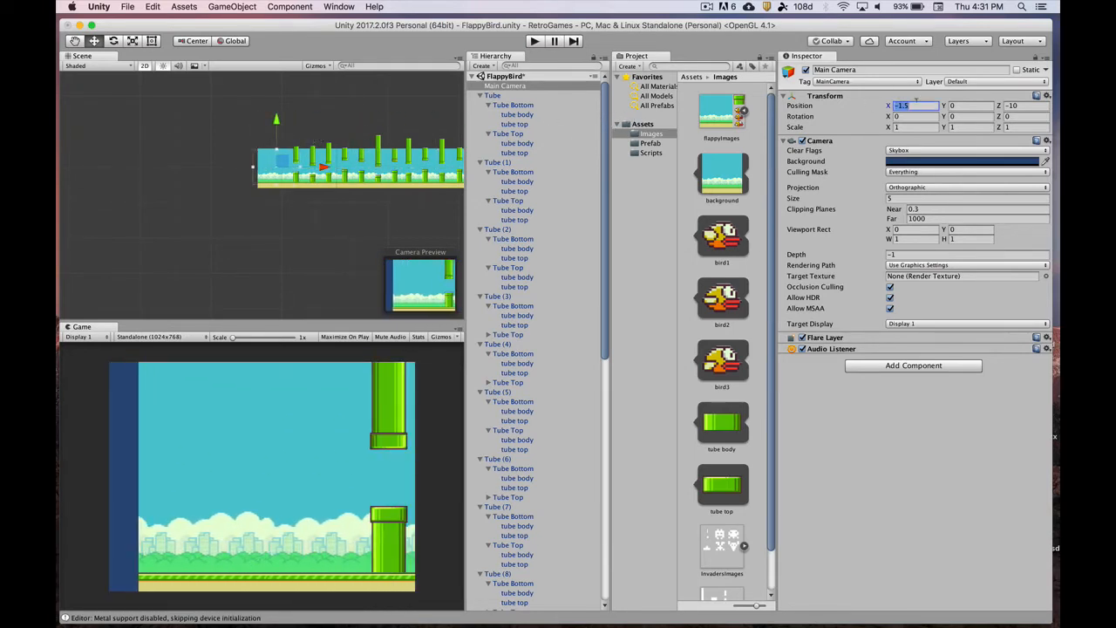
type("0")
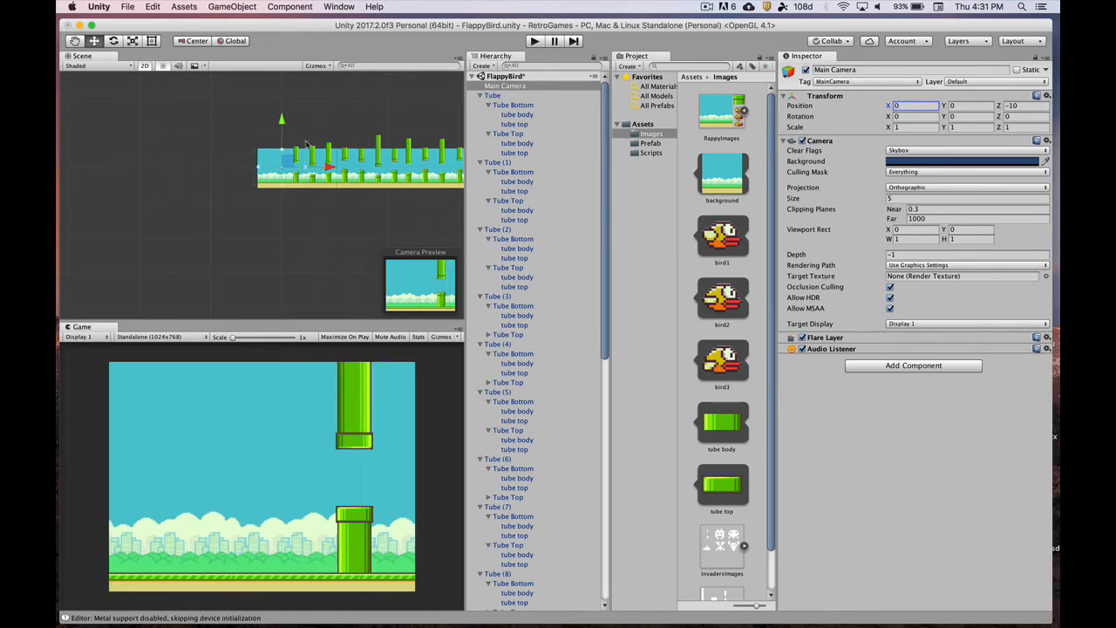
scroll(306, 144, "up", 5)
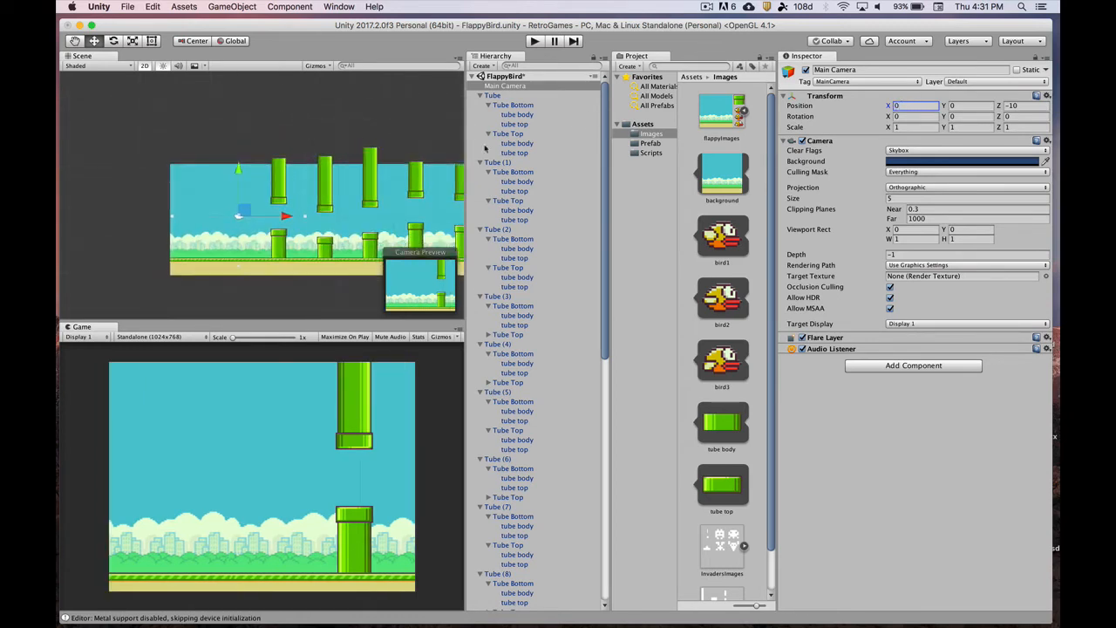
Collapse every tube object in the Hierarchy, from Tube through Tube (15), so only the parent objects are listed
left_click(480, 95)
left_click(480, 105)
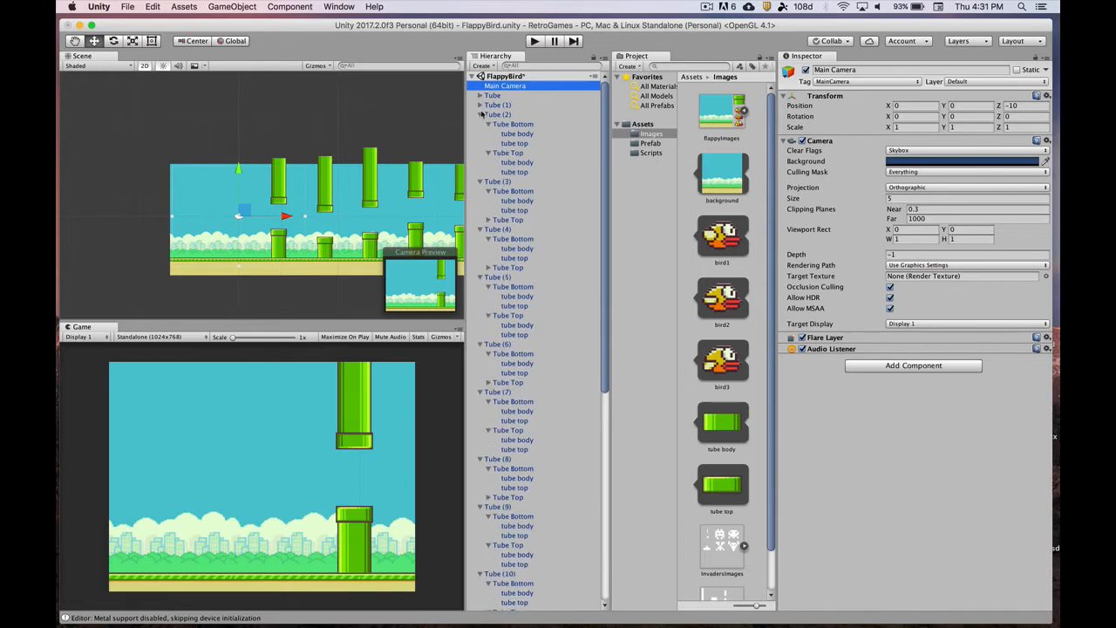
left_click(479, 114)
left_click(479, 124)
left_click(480, 134)
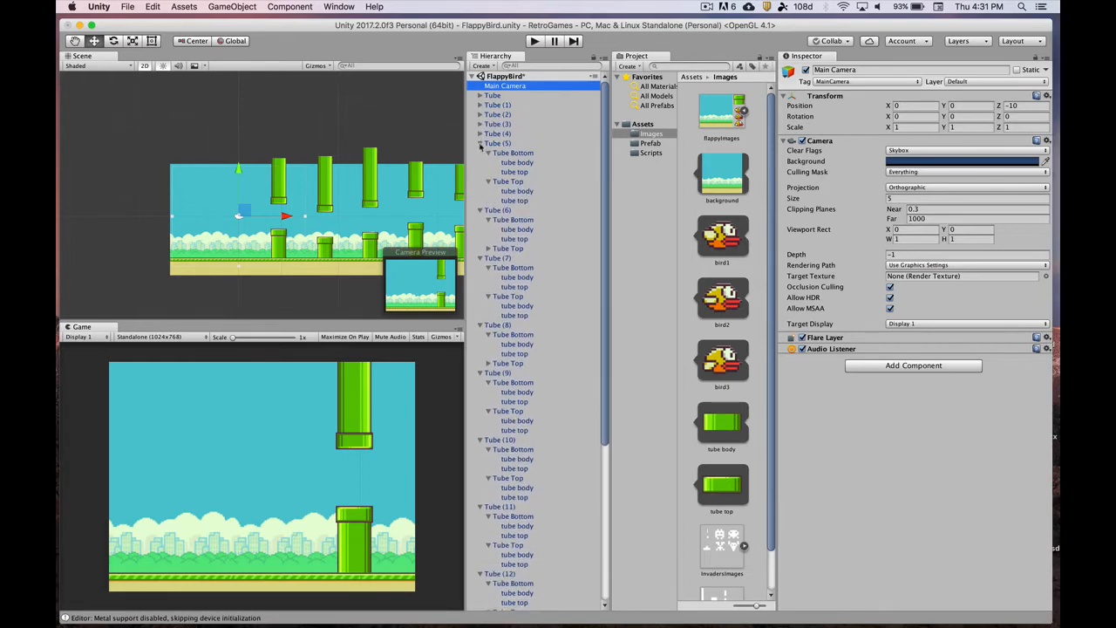
left_click(480, 143)
left_click(485, 155)
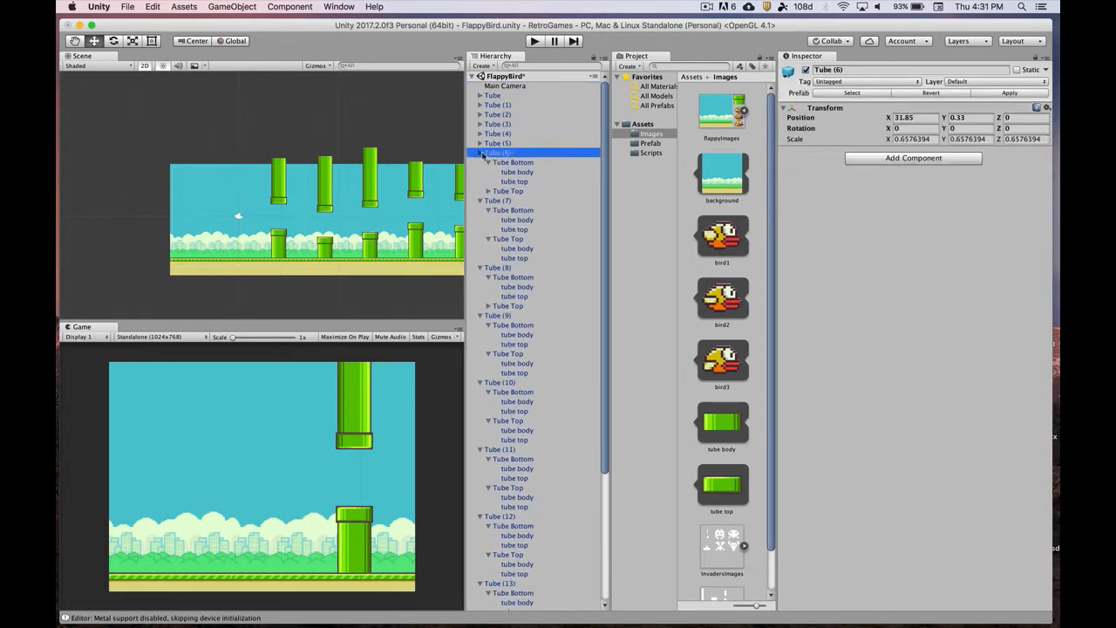
left_click(479, 152)
left_click(480, 162)
left_click(479, 172)
left_click(479, 182)
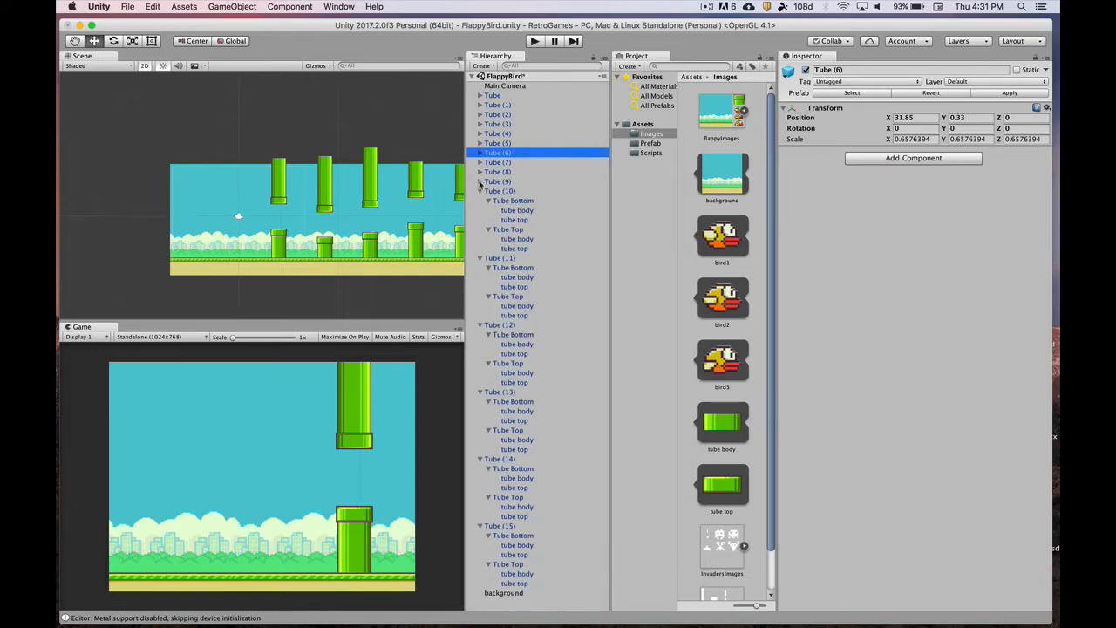
left_click(479, 191)
left_click(479, 201)
left_click(480, 210)
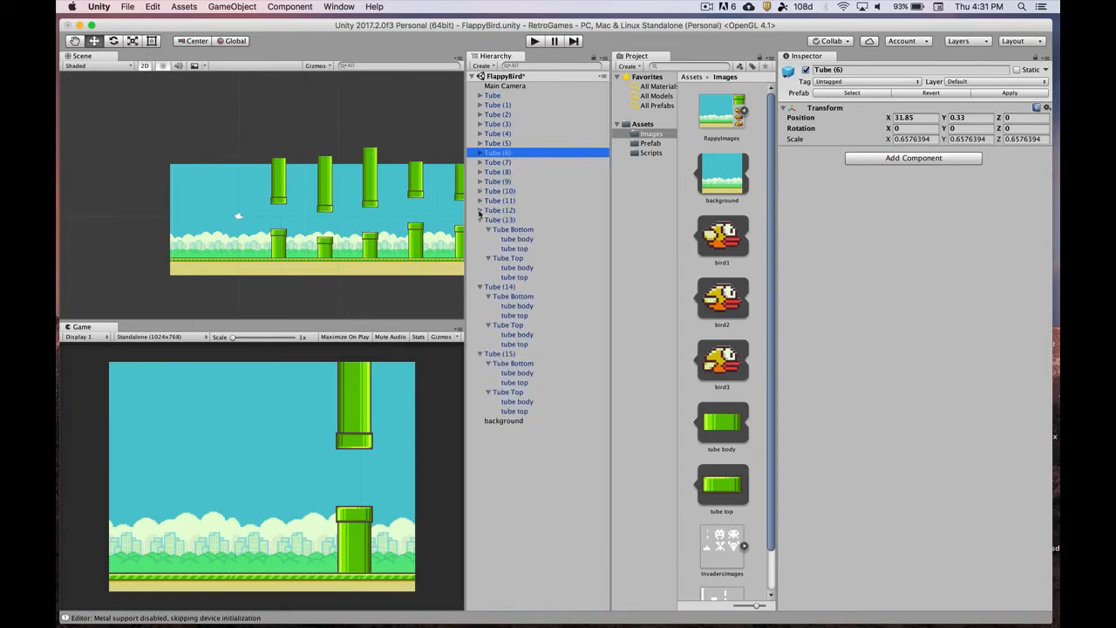
left_click(480, 220)
left_click(480, 229)
left_click(480, 239)
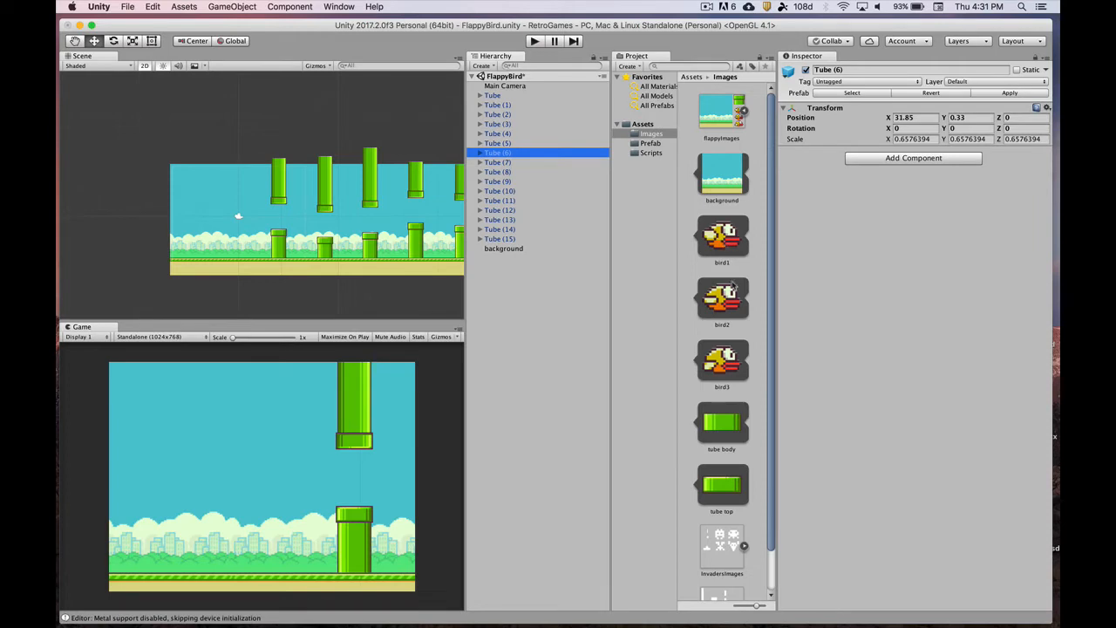
Place the bird1, bird2 and bird3 sprites together into the scene just before the first tube pair as one animated object
left_click(729, 237)
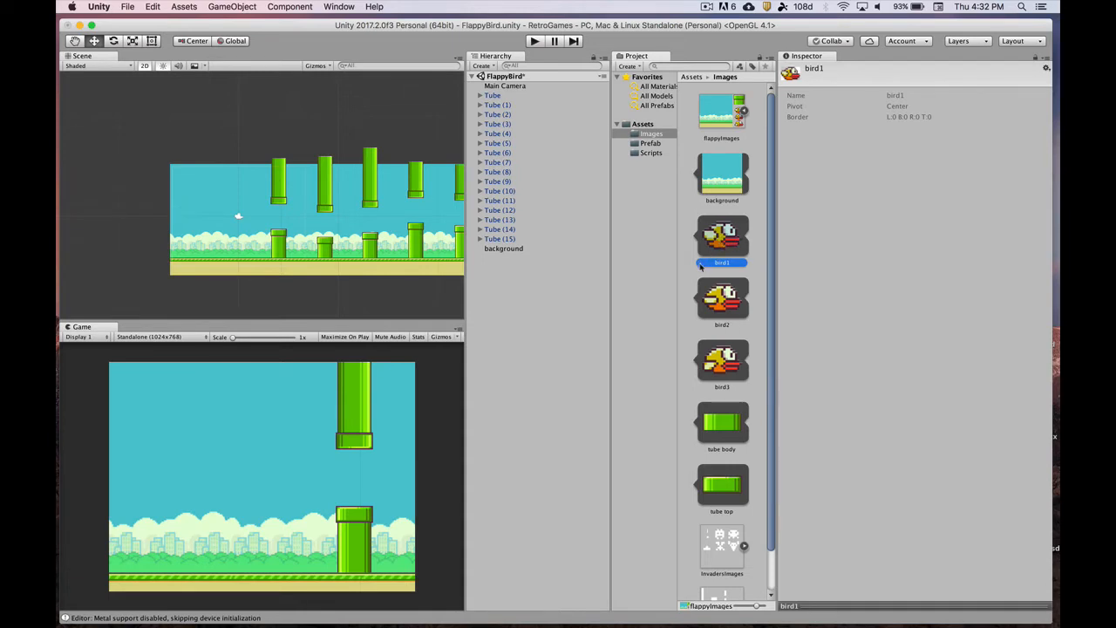
left_click(715, 370, "shift")
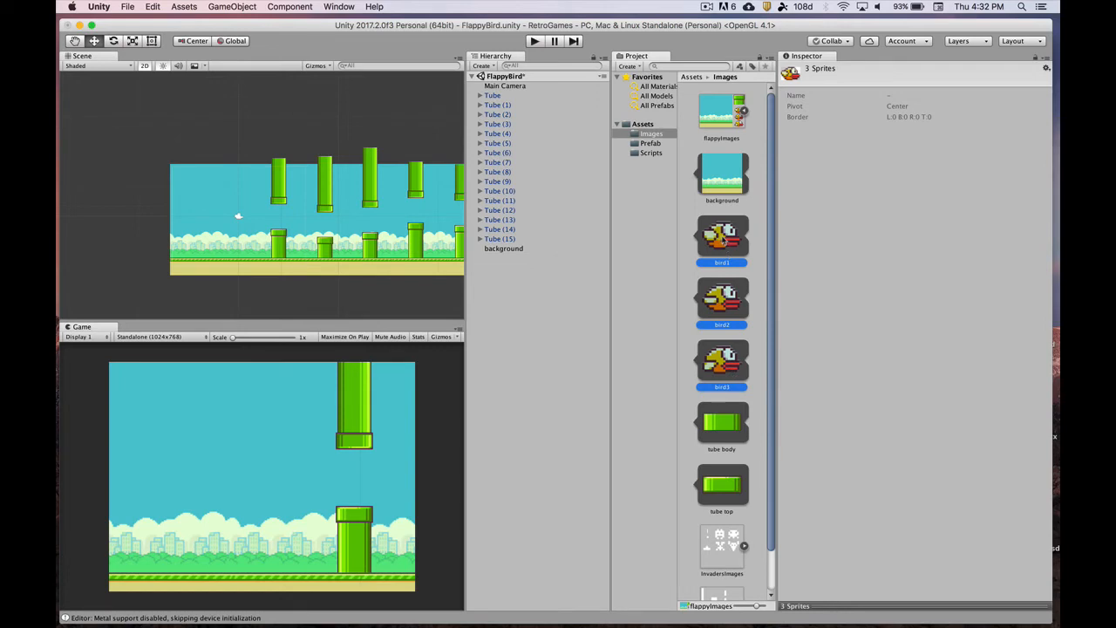
left_click_drag(722, 237, 260, 220)
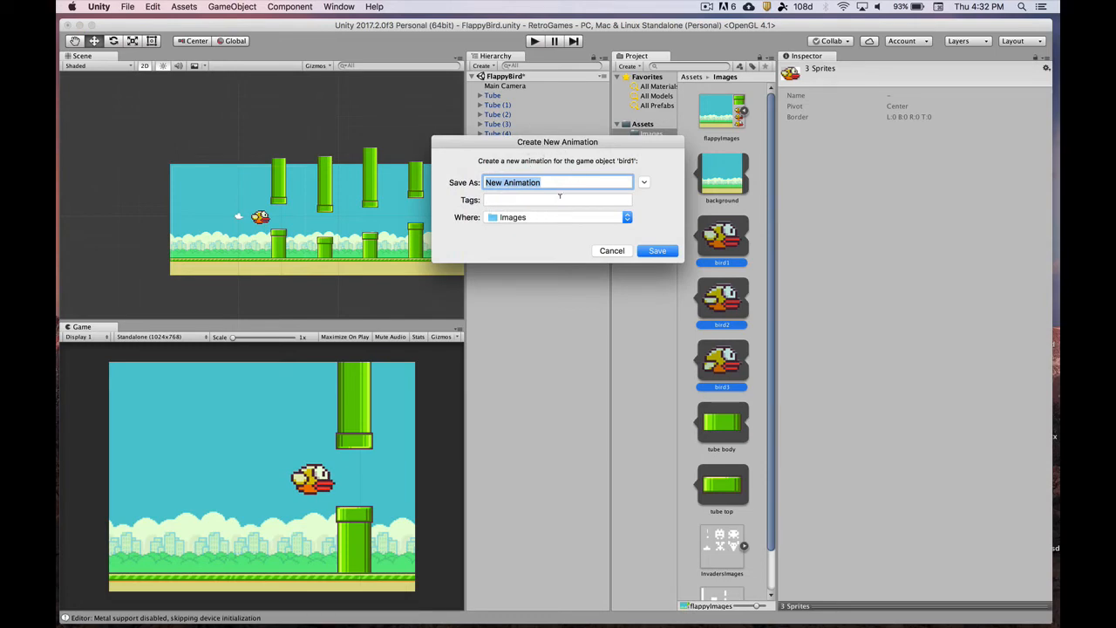
Name the new bird animation flying and save it in the Images folder
type("F")
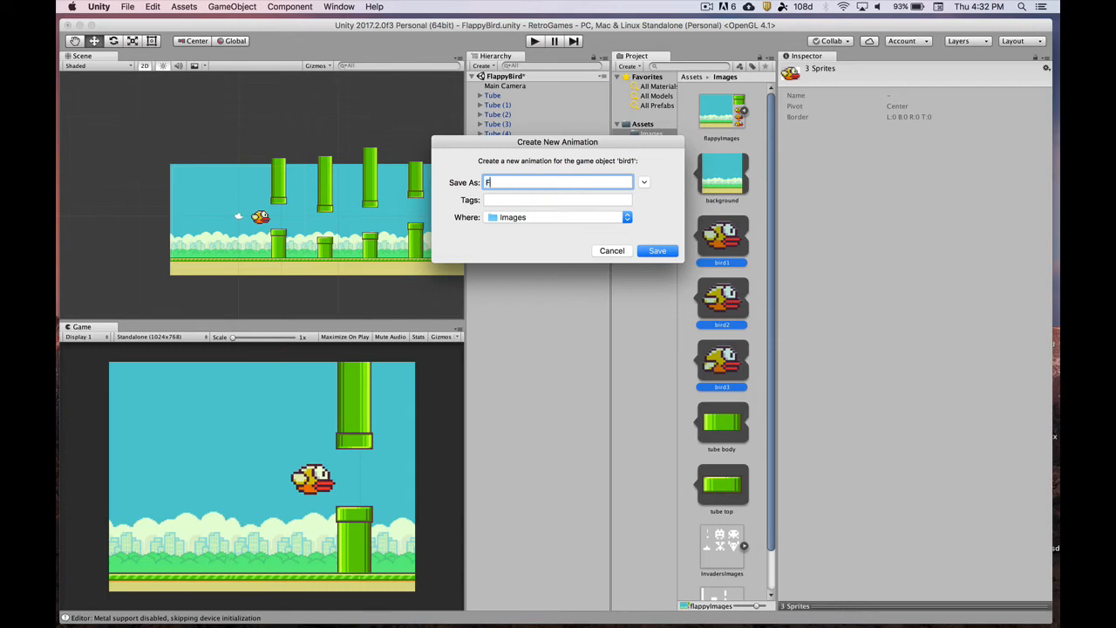
type("ly")
key("BackSpace")
key("BackSpace")
key("BackSpace")
type("flying")
left_click(520, 218)
left_click(521, 218)
left_click_drag(601, 144, 497, 159)
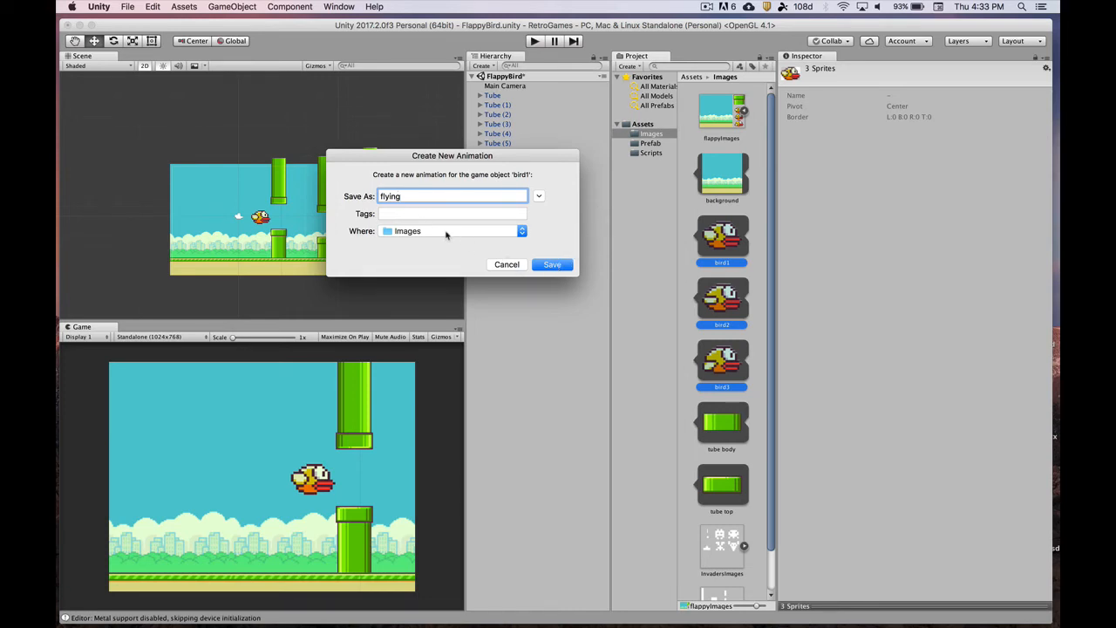
left_click(546, 268)
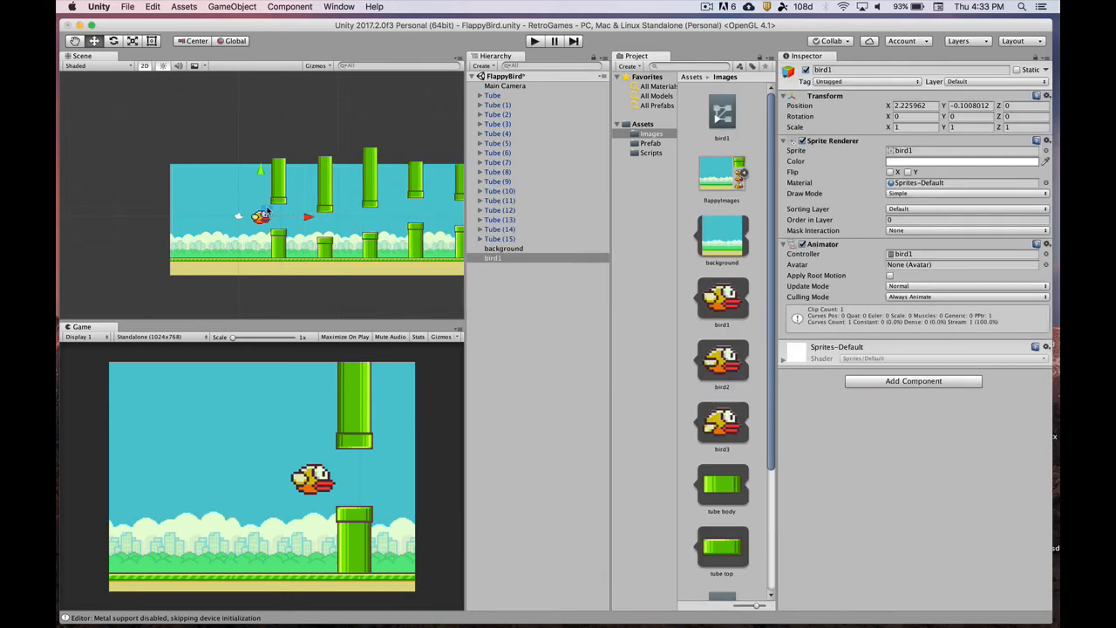
Move the bird to about X -0.134, Y 0.35, before the first tubes, and shrink it uniformly to a scale of about 0.66
mouse_move(257, 206)
left_mouse_down()
mouse_move(296, 204)
mouse_move(248, 212)
left_mouse_up()
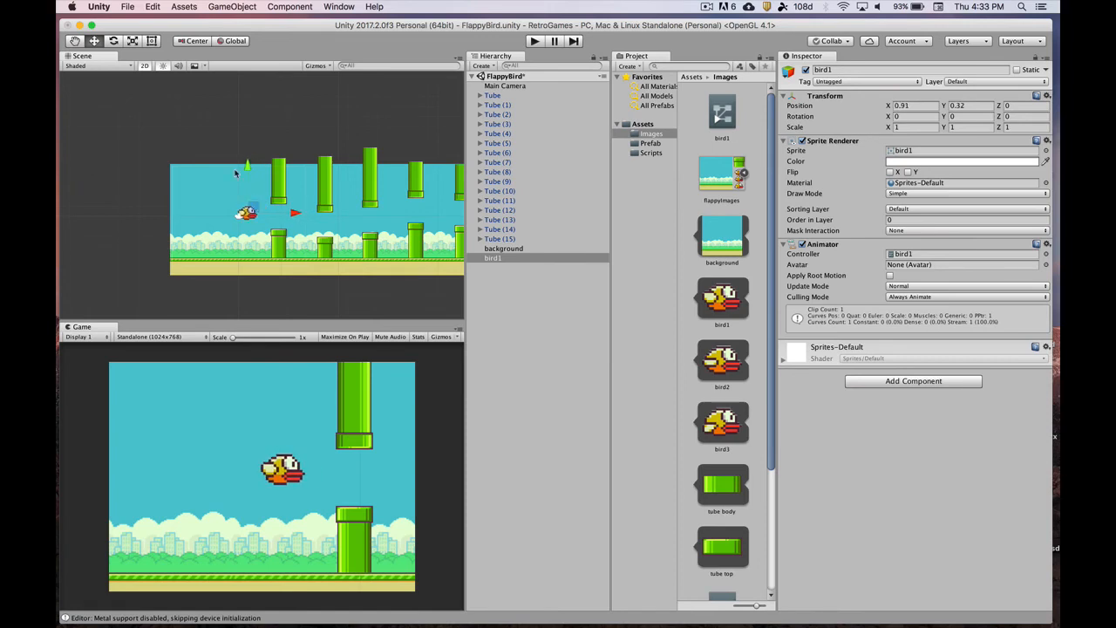
left_click(152, 41)
key("f")
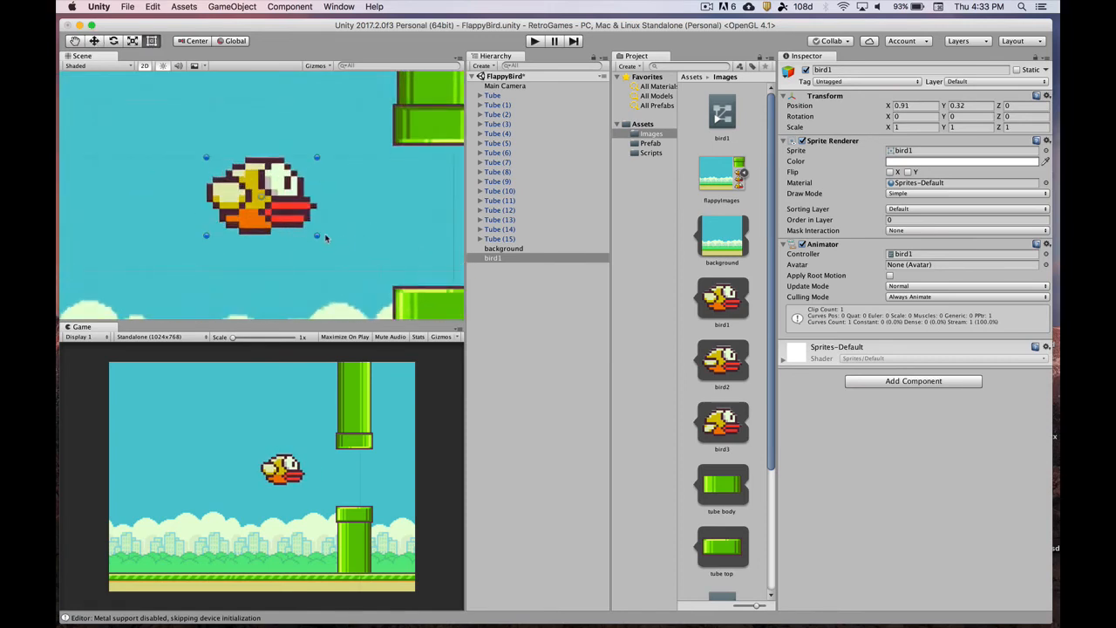
left_click_drag(317, 236, 227, 209)
Play the scene briefly to check the bird's flapping, and examine the bird1 animator controller and the flying clip in Images
left_click(536, 41)
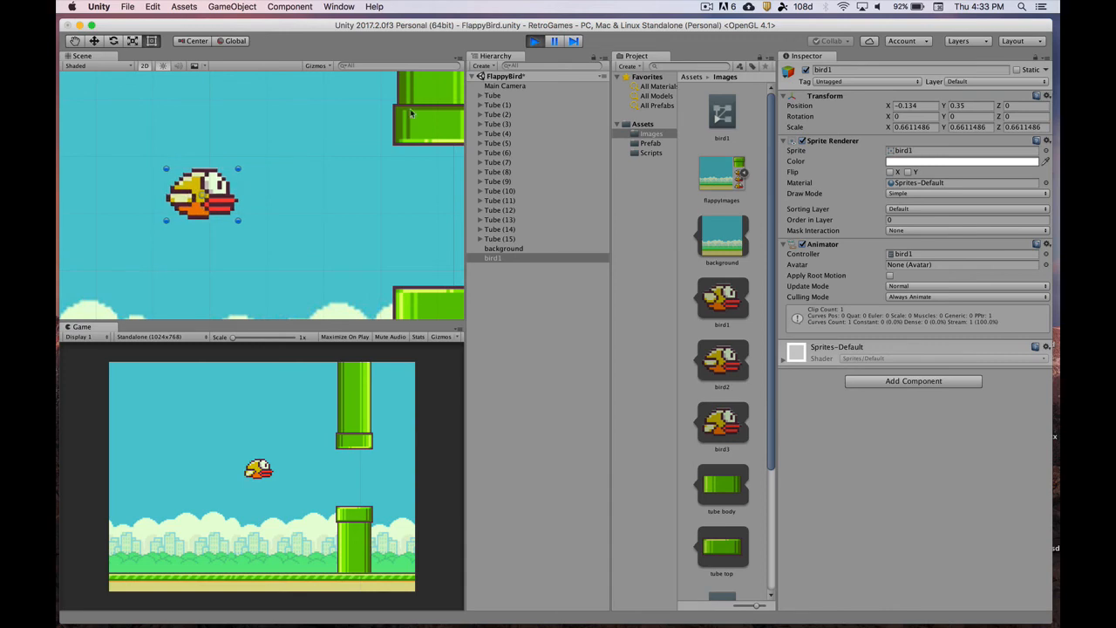
left_click(534, 41)
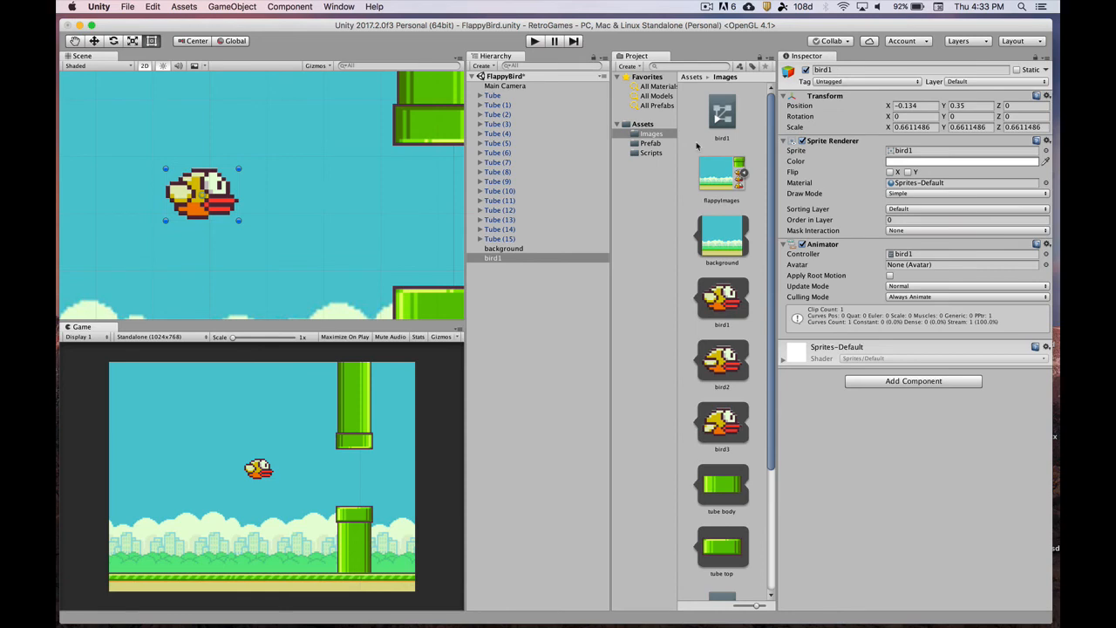
left_click(724, 115)
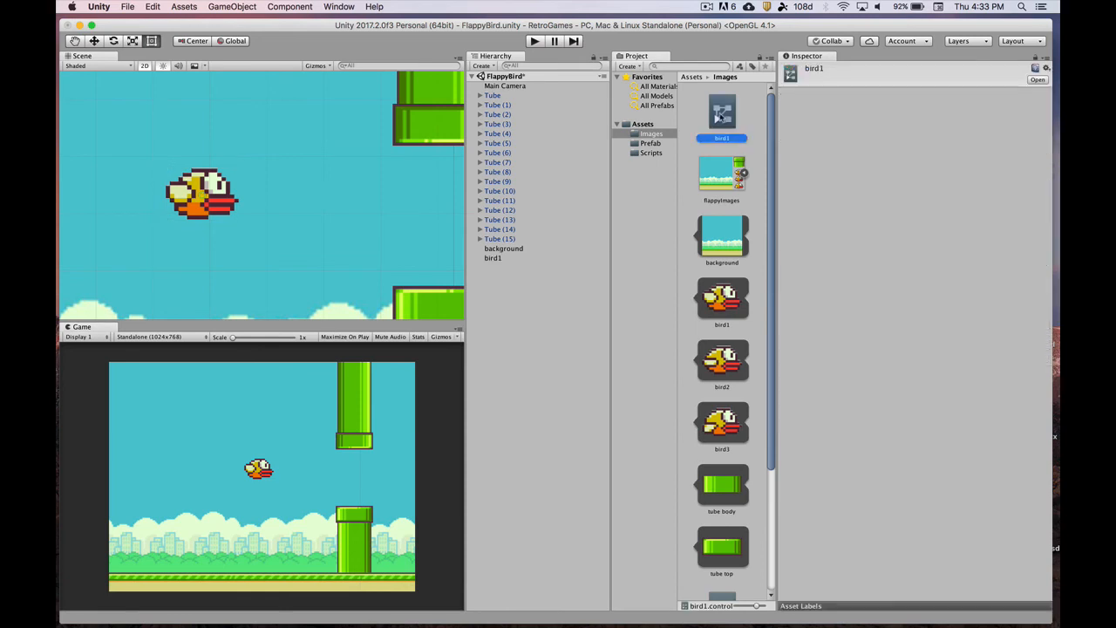
scroll(722, 117, "down", 5)
scroll(734, 431, "up", 5)
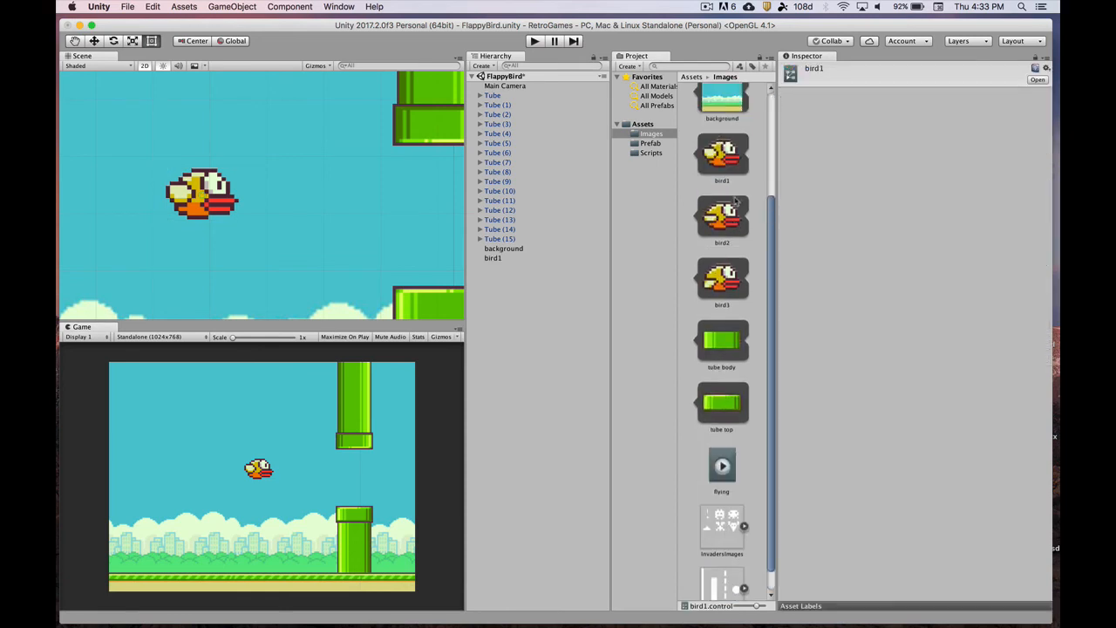
scroll(728, 375, "down", 5)
left_click(722, 441)
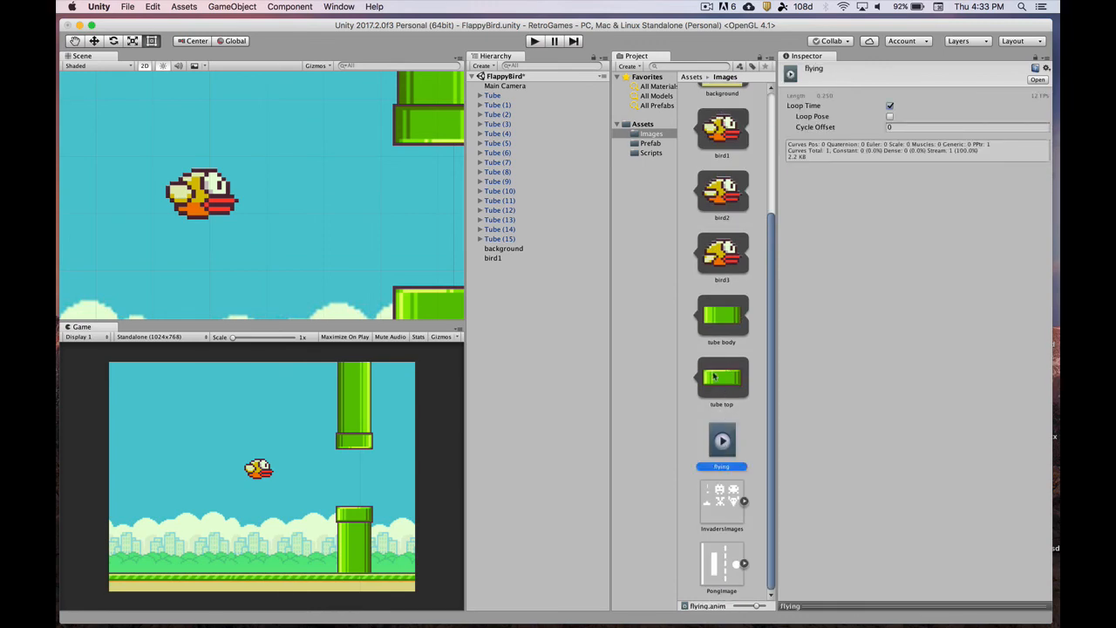
scroll(713, 376, "up", 5)
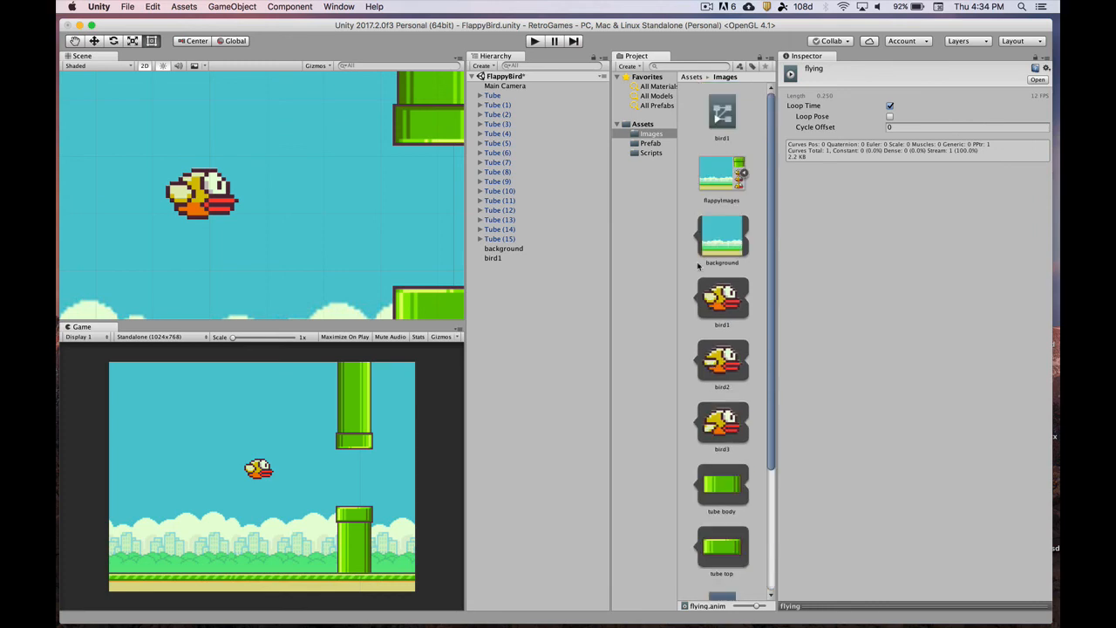
Add a Box Collider 2D and a Rigidbody 2D component to the bird1 object
left_click(493, 259)
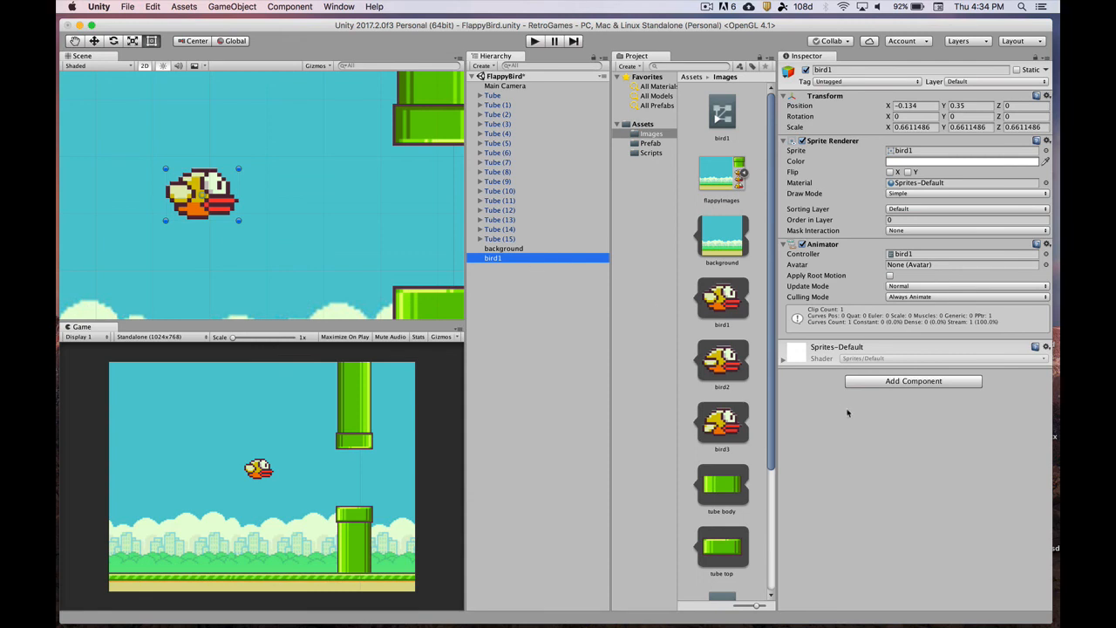
left_click(893, 384)
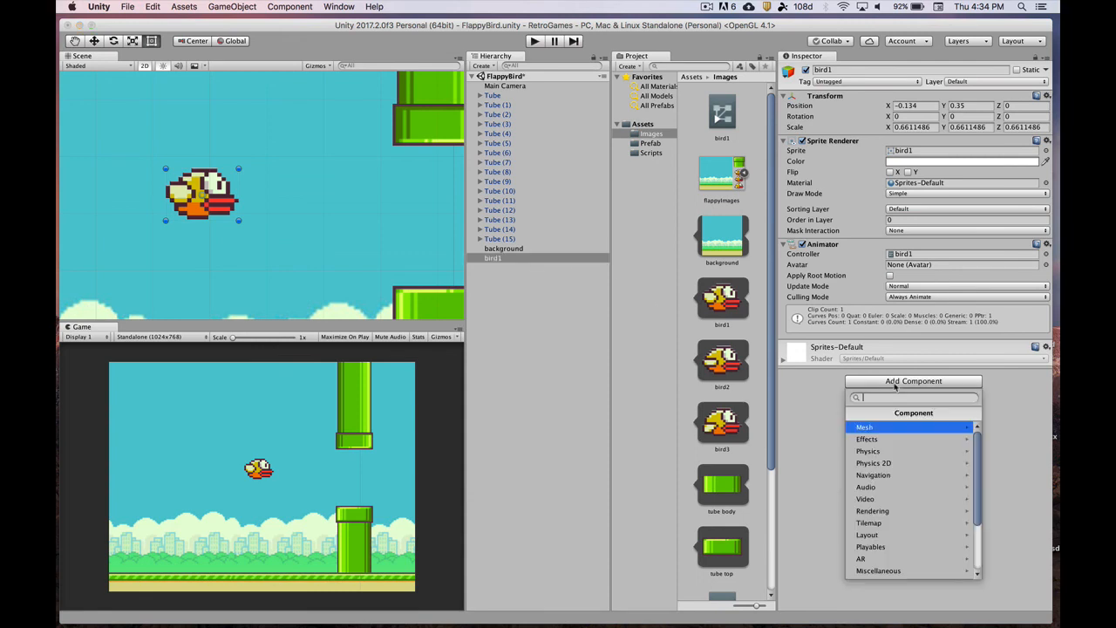
left_click(878, 462)
left_click(877, 439)
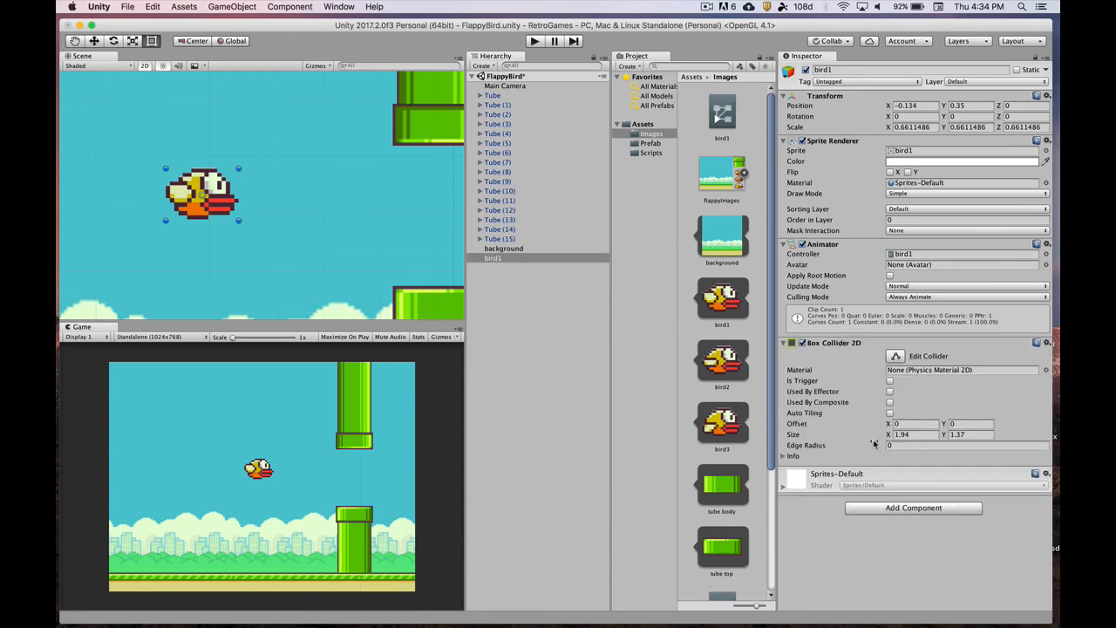
left_click(879, 506)
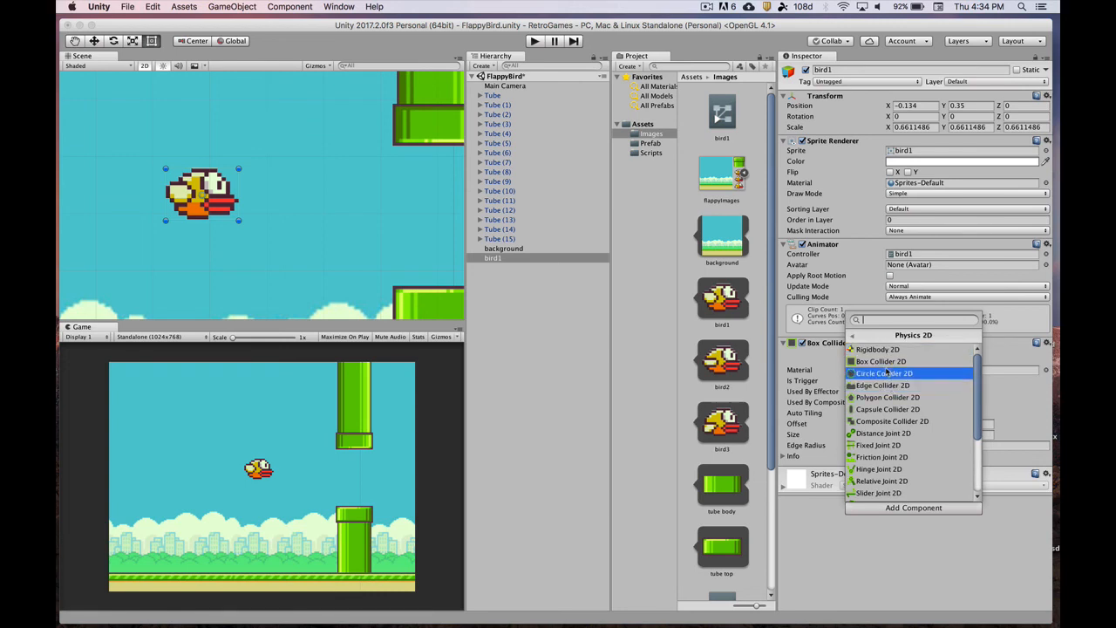
left_click(890, 349)
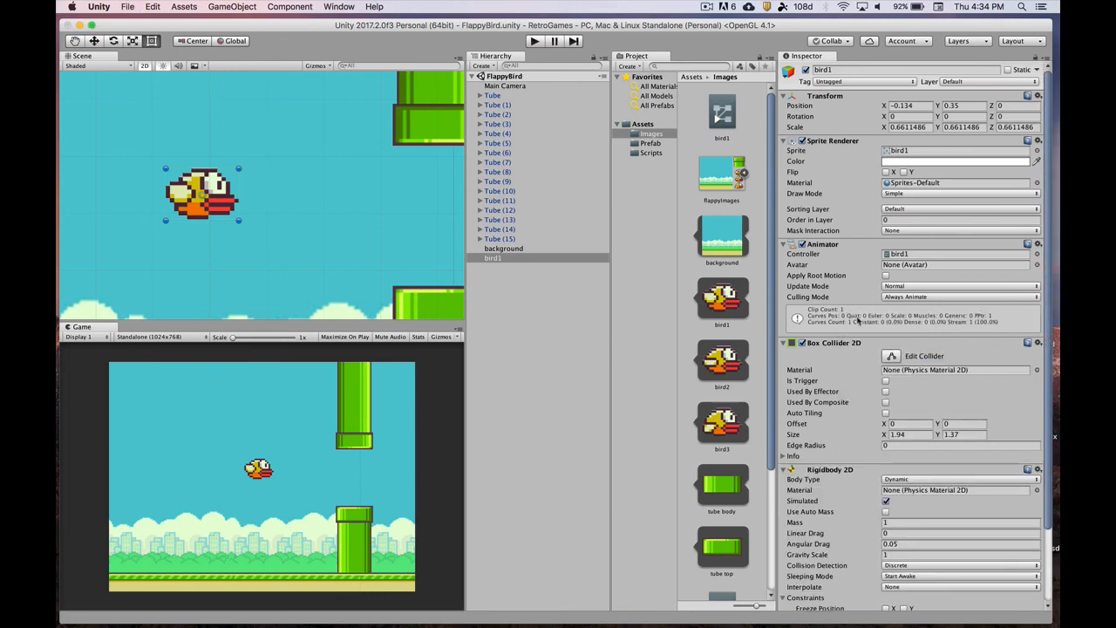
Play the scene to test the bird's physics
left_click(534, 41)
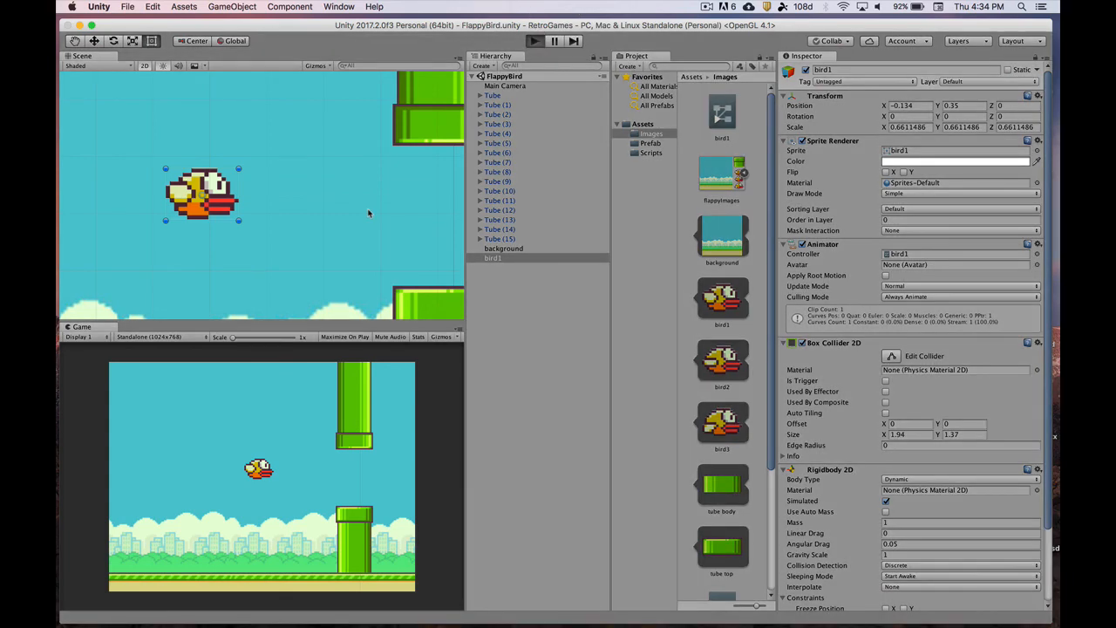